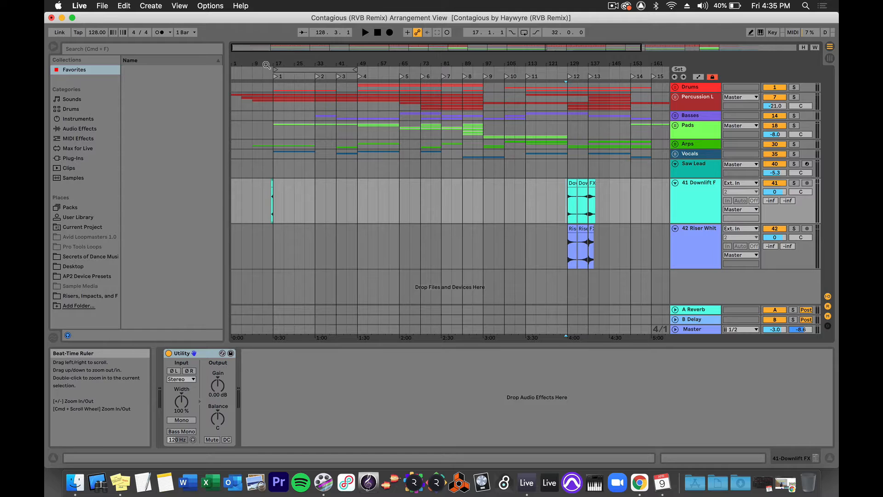
# Solo track 41 and play its Riser White Noise clip leading into bar 17, starting from bar 16.
pyautogui.moveTo(264, 67); pyautogui.dragTo(265, 140)
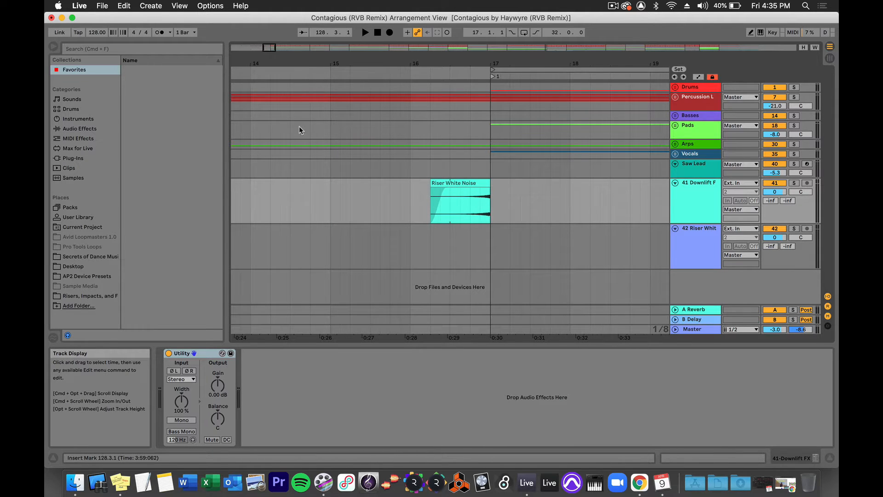
pyautogui.hscroll(5, 299, 126)
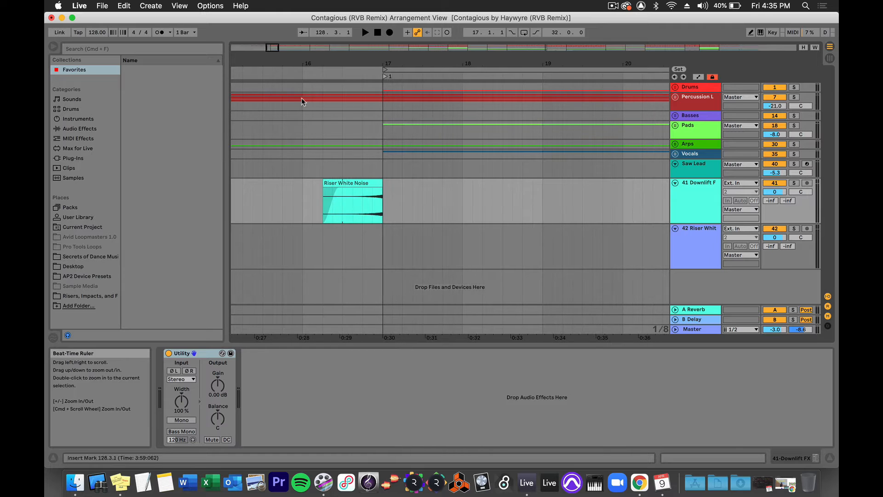
pyautogui.hscroll(-3, 321, 86)
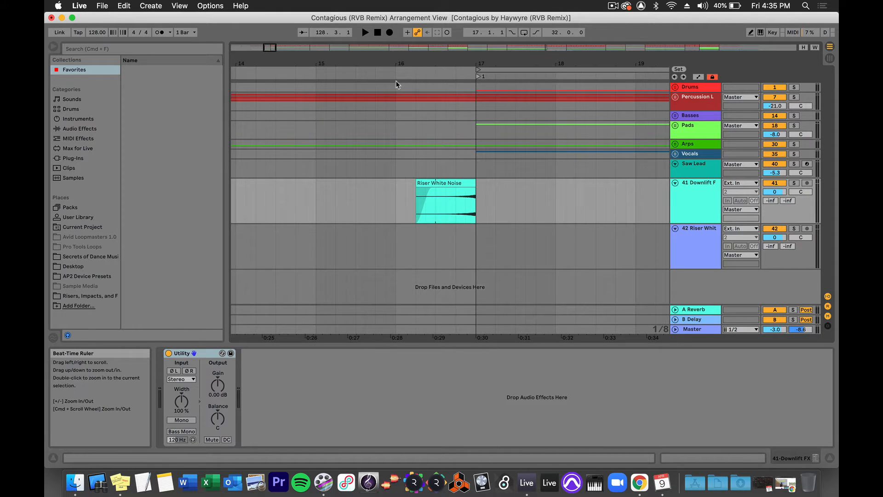
pyautogui.click(797, 184)
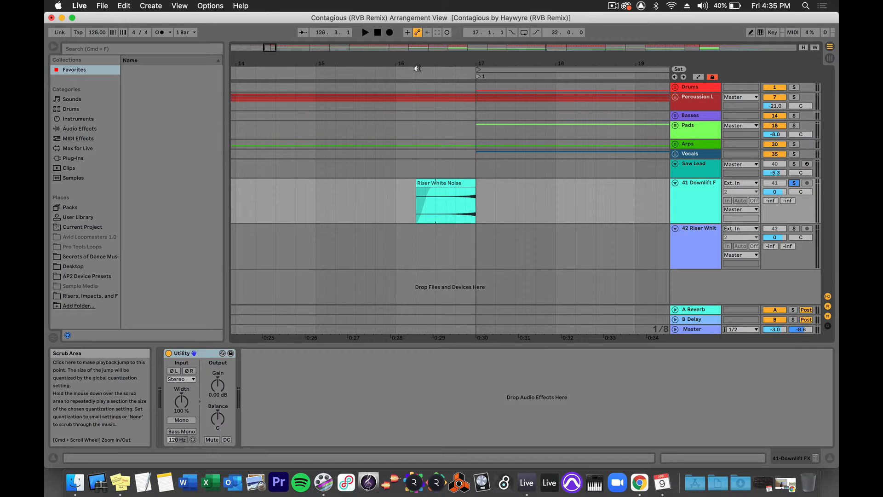
pyautogui.click(396, 69)
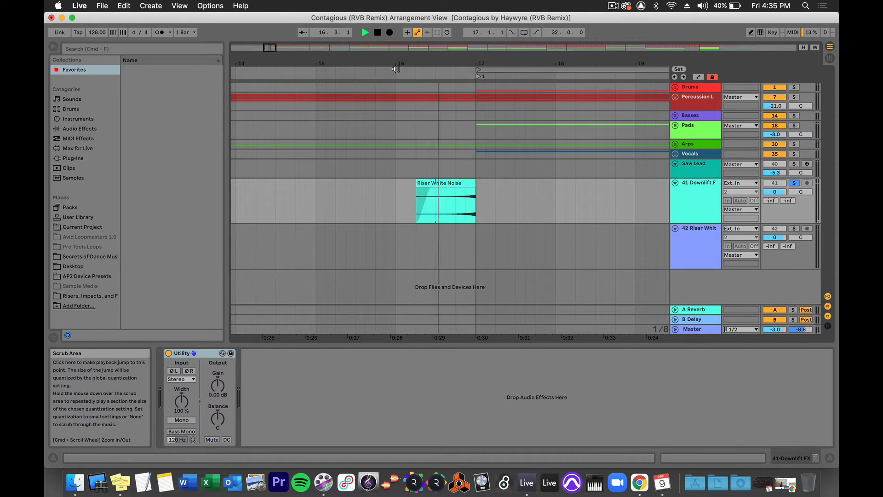
pyautogui.press('space')
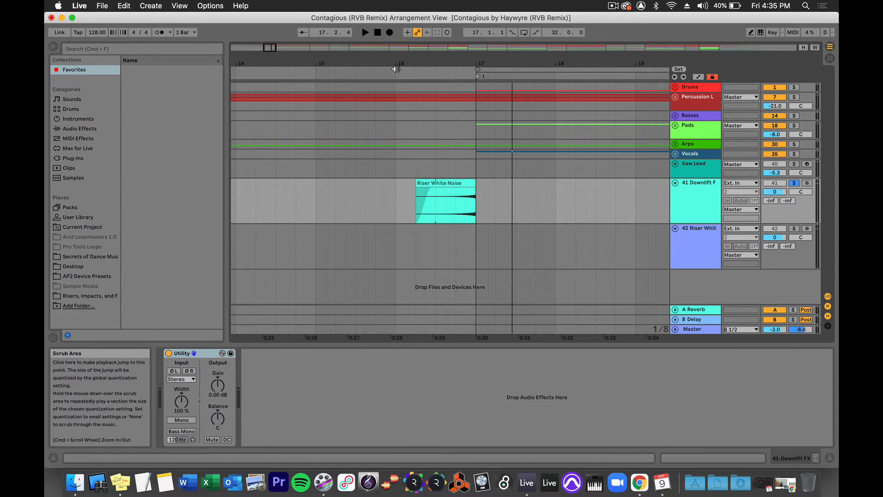
pyautogui.click(396, 69)
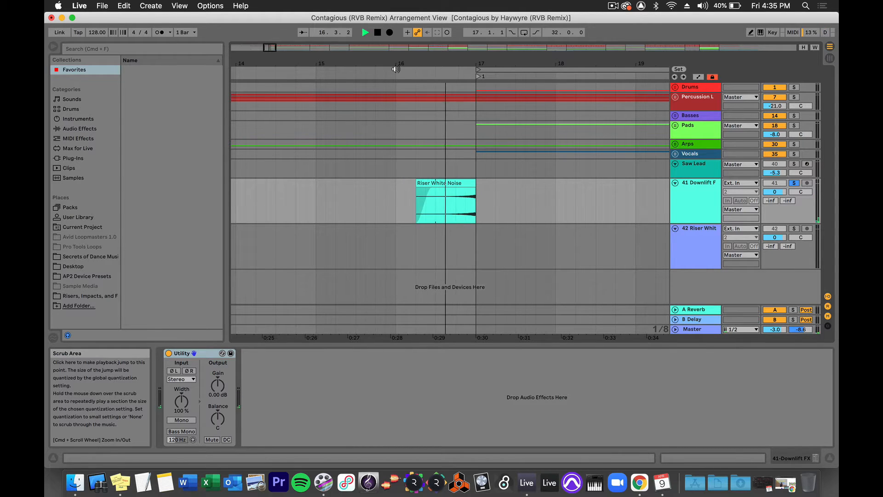
pyautogui.press('space')
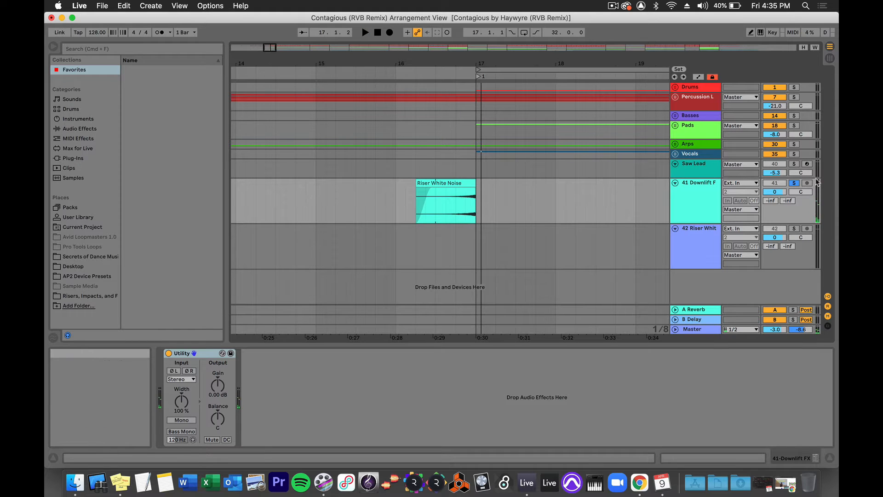
# Unsolo track 41 and play the riser into bar 17 within the full mix, starting from bars 16 and 15.
pyautogui.click(794, 183)
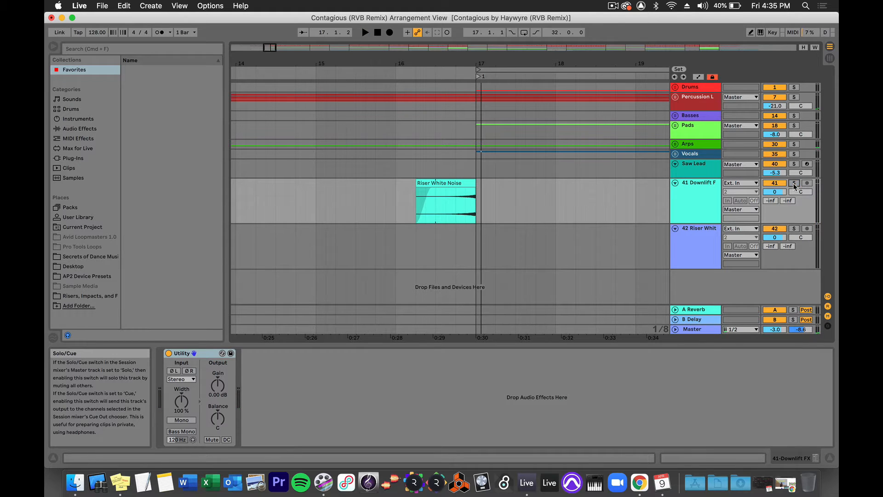
pyautogui.click(397, 72)
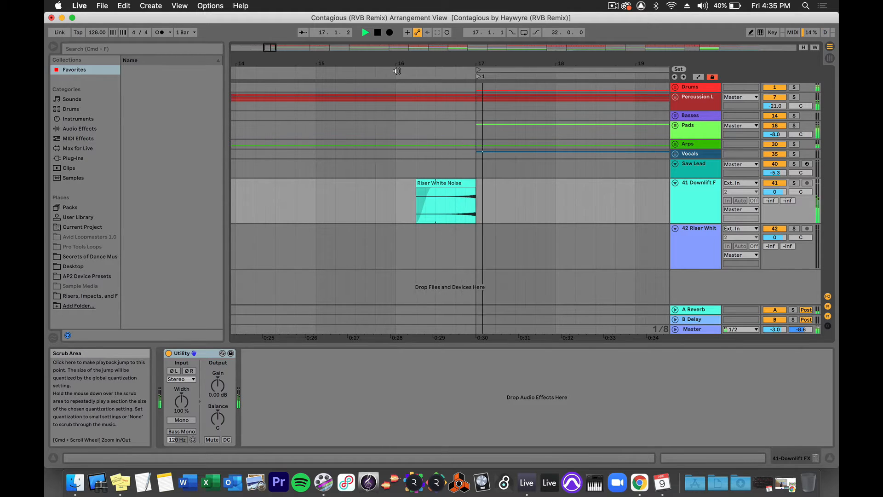
pyautogui.press('space')
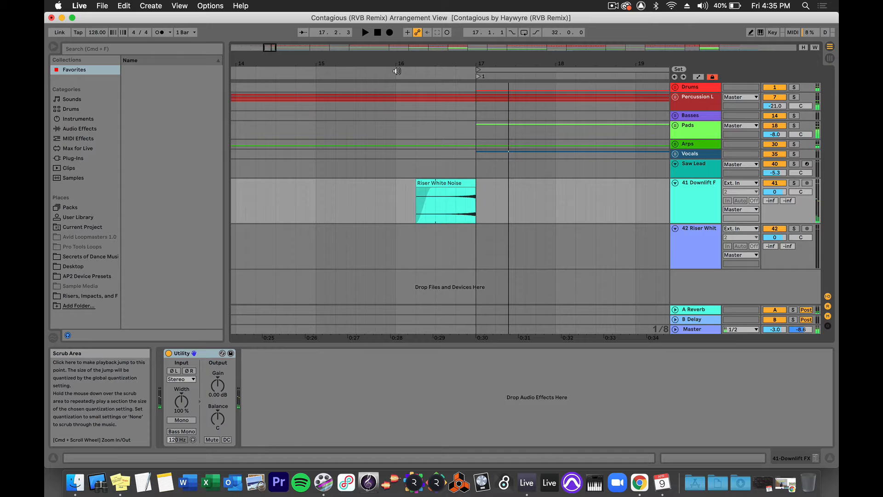
pyautogui.click(317, 72)
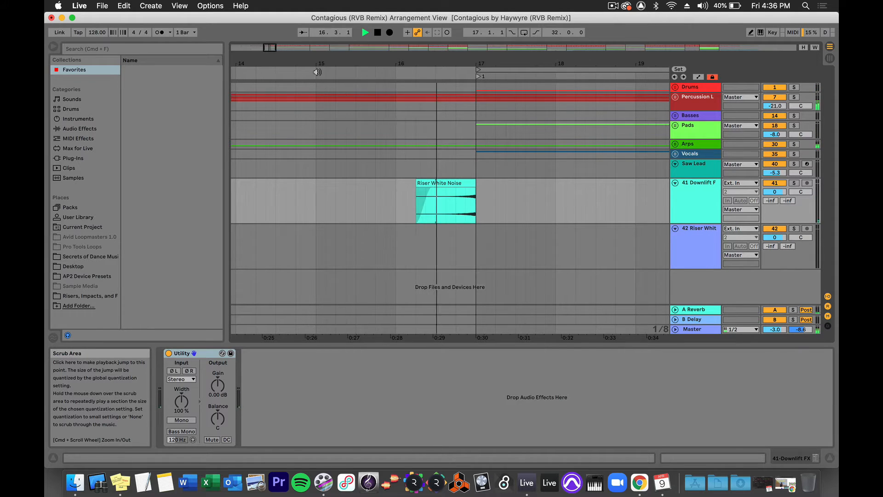
pyautogui.press('space')
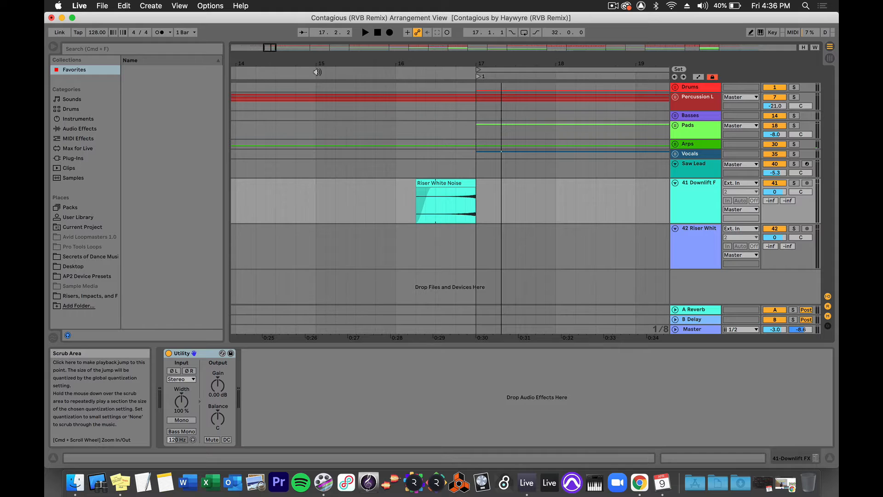
# Open the first Riser White Noise clip at bar 129 on track 42 to view its sample waveform.
pyautogui.hscroll(-2, 469, 161)
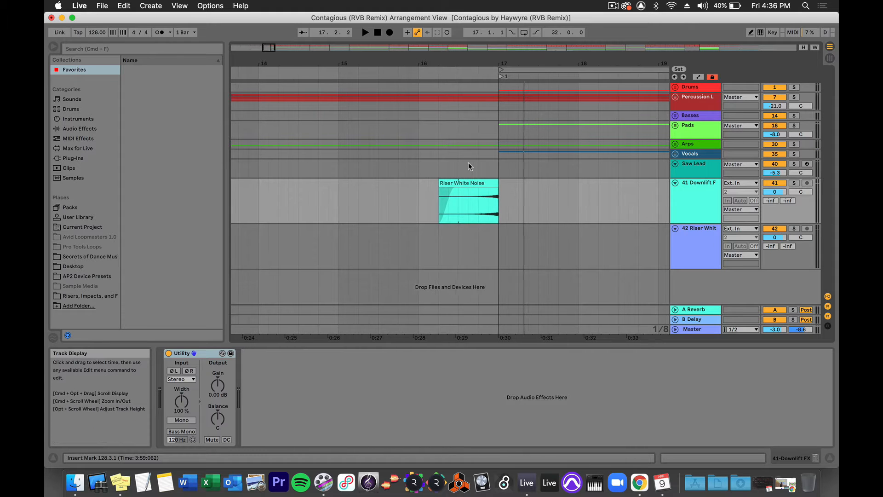
pyautogui.hscroll(6, 468, 165)
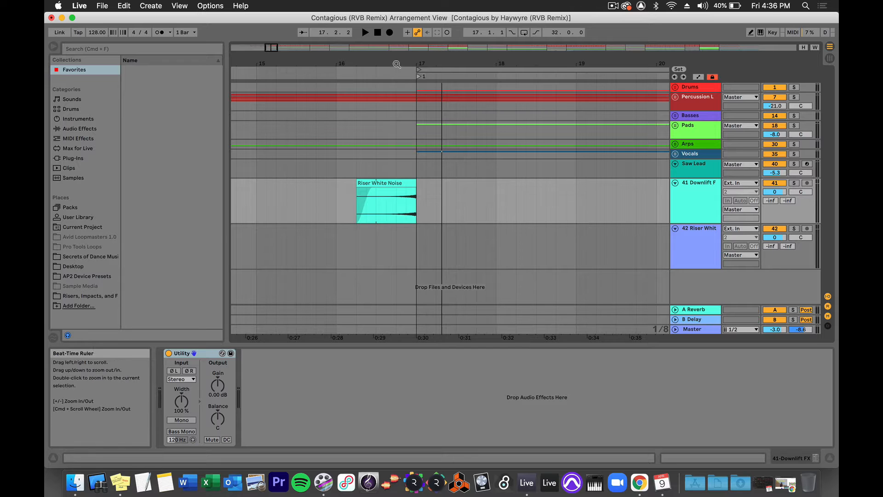
pyautogui.moveTo(398, 63); pyautogui.dragTo(397, 33)
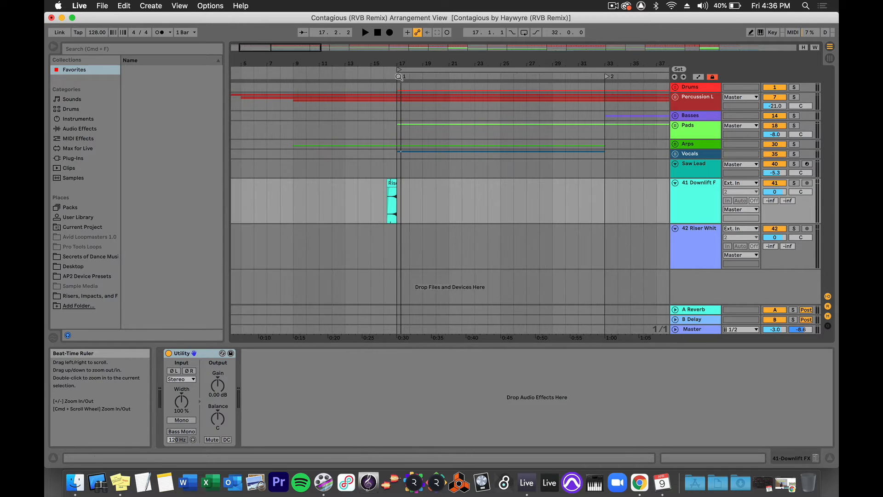
pyautogui.hscroll(10, 437, 161)
pyautogui.hscroll(20, 437, 161)
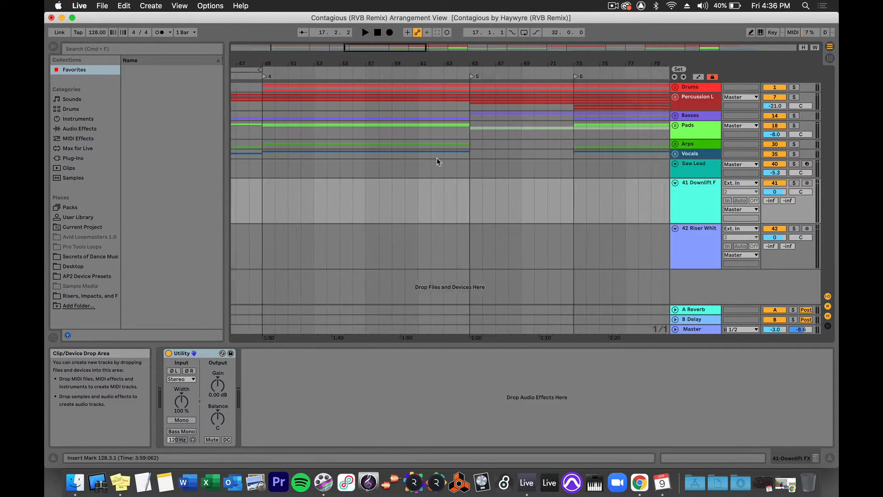
pyautogui.hscroll(8, 437, 161)
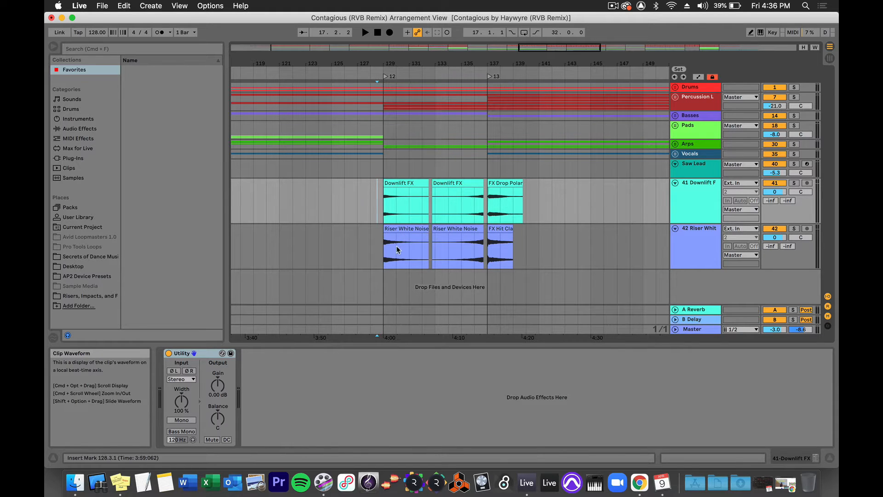
pyautogui.click(406, 230)
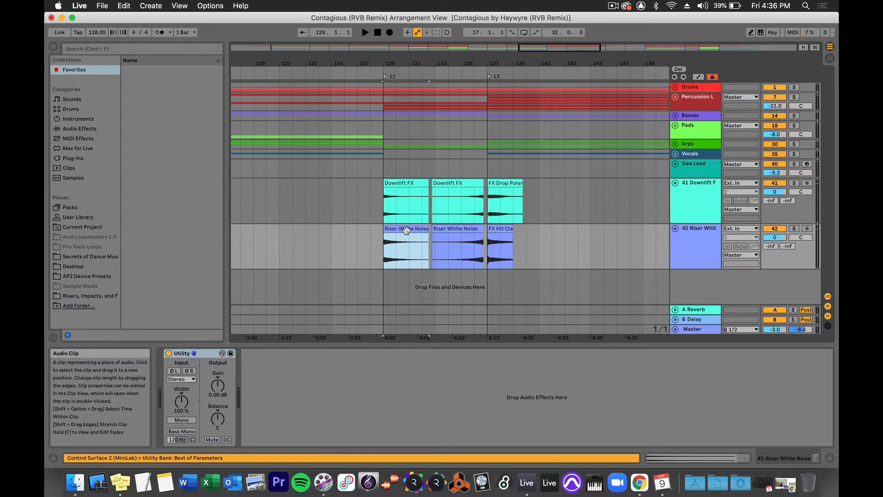
pyautogui.doubleClick(407, 230)
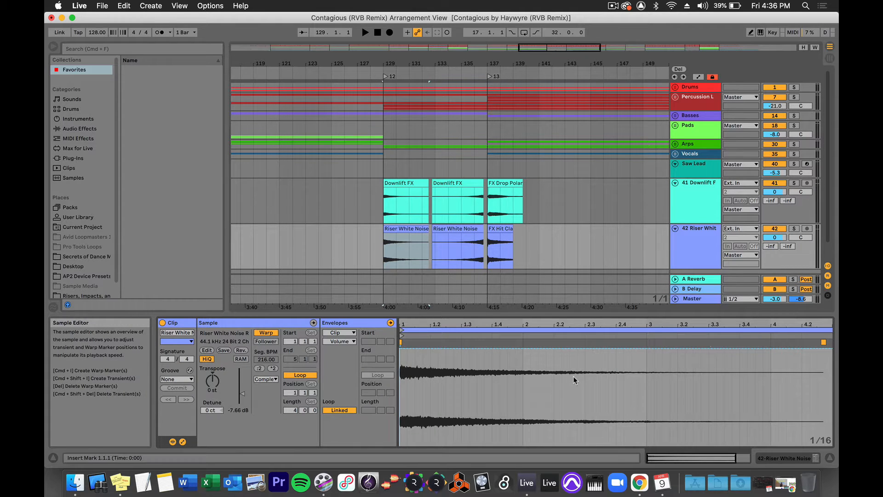
# Play the effects at bar 129 in the full mix and with only tracks 41 and 42 soloed.
pyautogui.click(359, 72)
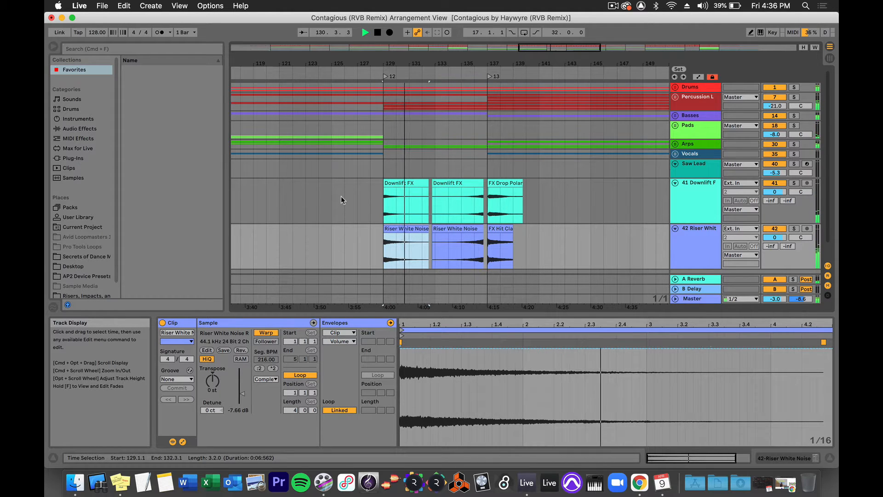
pyautogui.press('space')
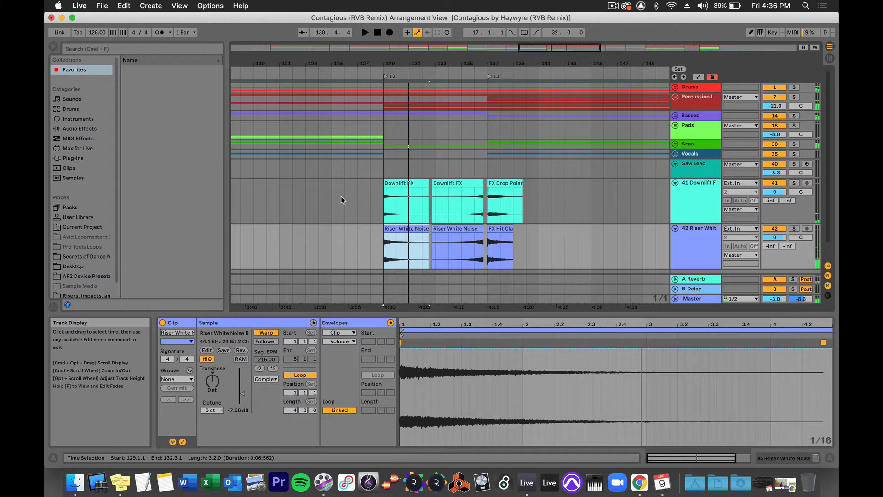
pyautogui.click(795, 183)
pyautogui.click(795, 228)
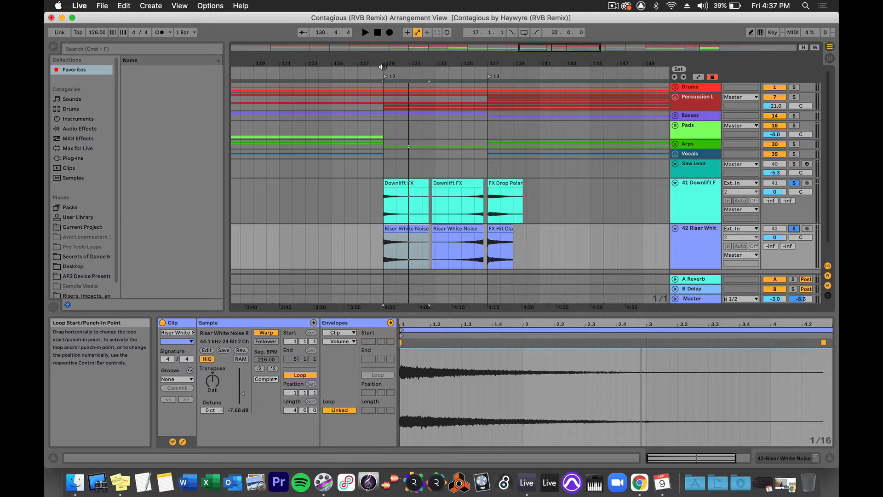
pyautogui.click(382, 66)
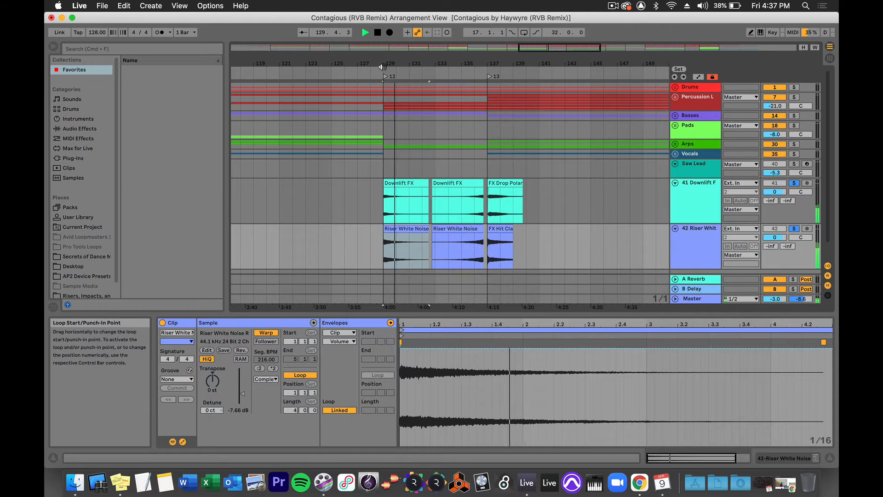
pyautogui.press('space')
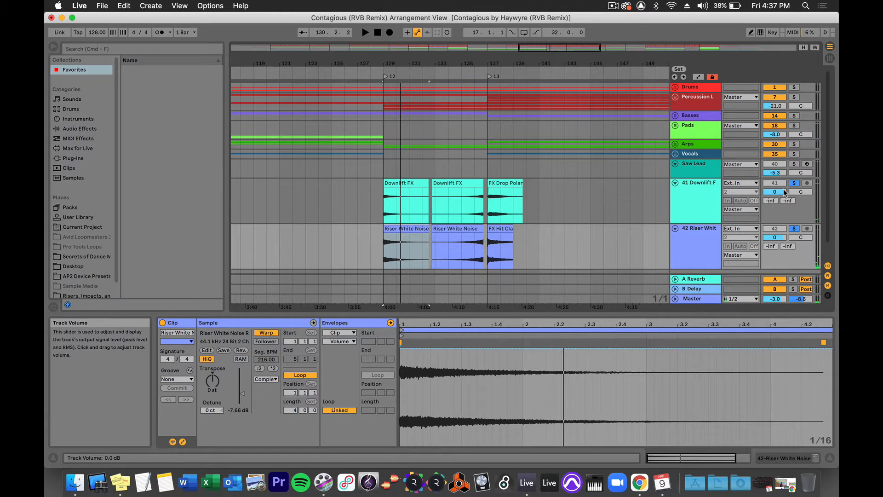
# Unsolo tracks 41 and 42 and play the transition at bar 129 with the full mix.
pyautogui.click(793, 228)
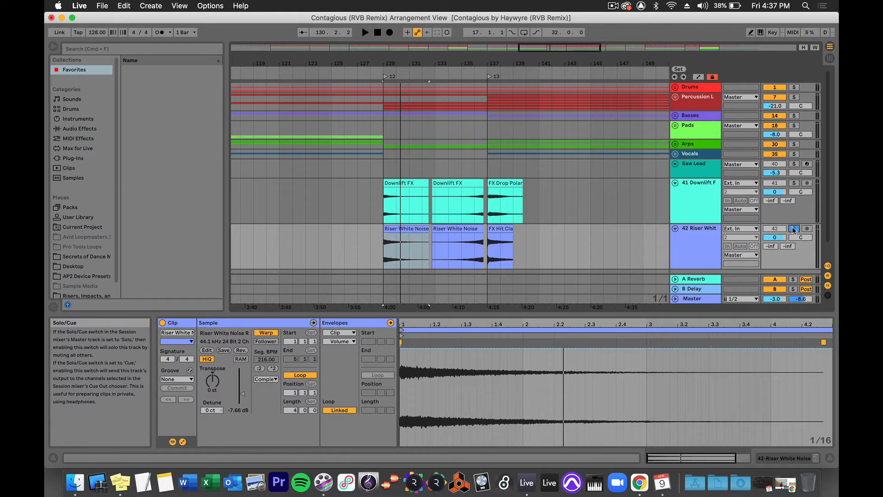
pyautogui.click(794, 228)
pyautogui.click(382, 72)
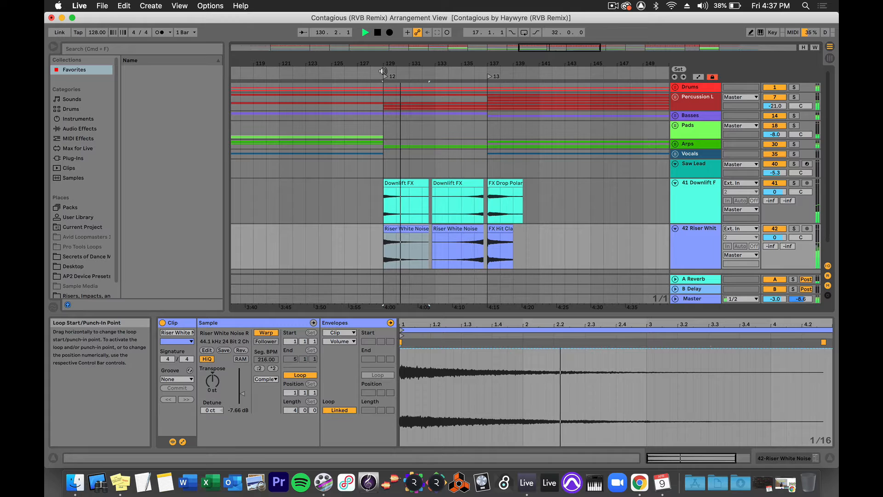
pyautogui.press('space')
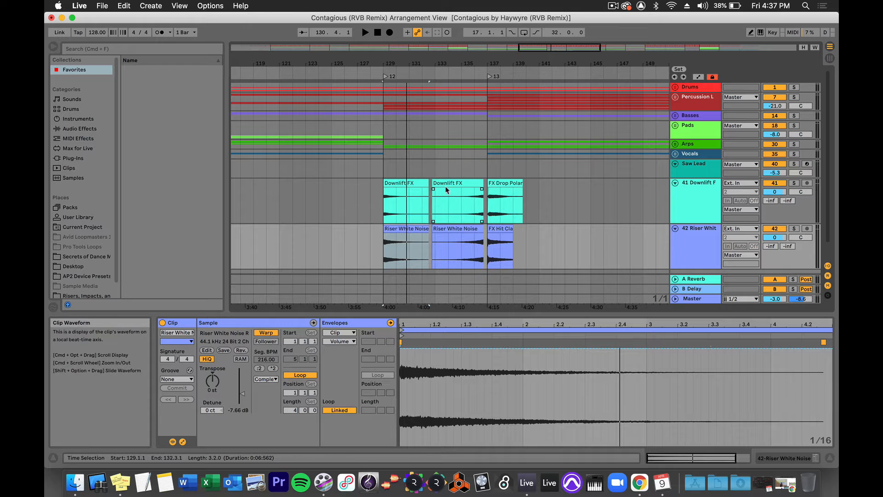
# Play the risers and impacts around bar 137 in the full mix, starting from bar 135.
pyautogui.moveTo(482, 63); pyautogui.dragTo(482, 106)
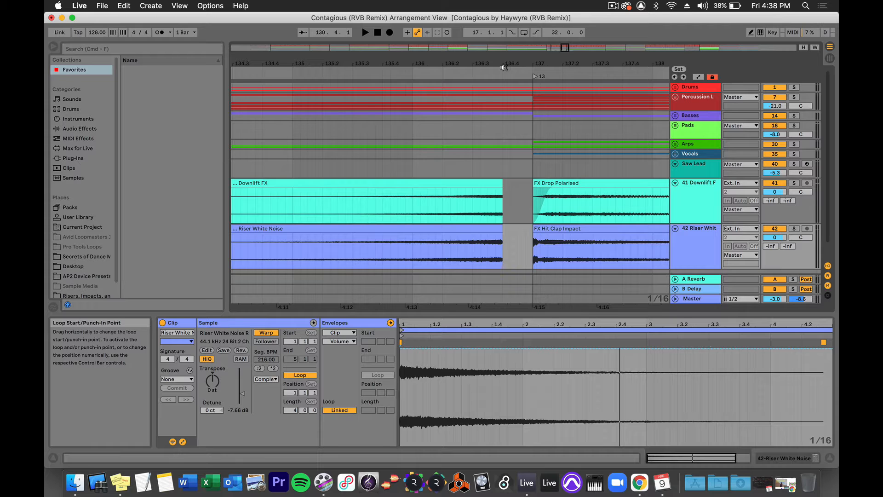
pyautogui.click(293, 74)
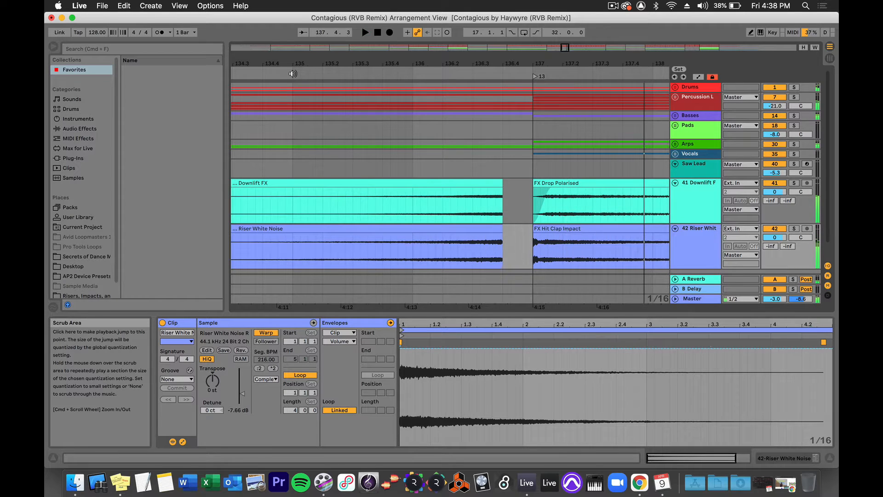
pyautogui.press('space')
# Solo tracks 41 and 42 together and play the transition into bar 137 from bar 136.
pyautogui.click(794, 183)
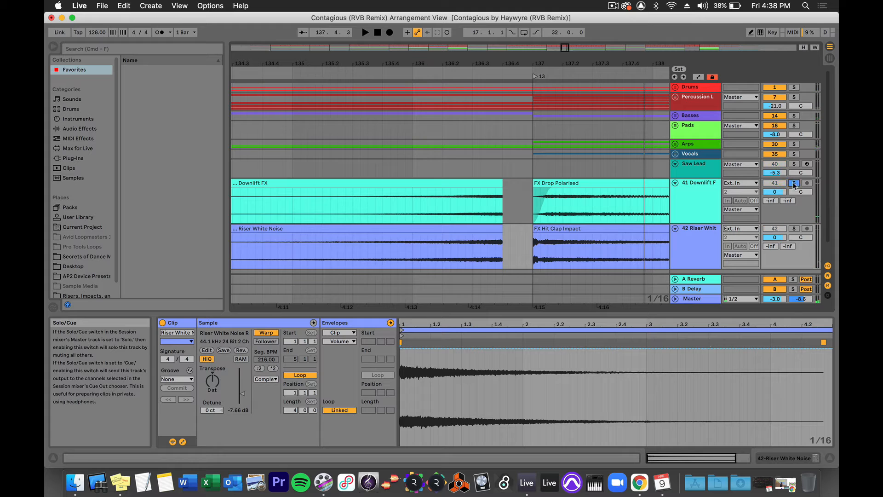
pyautogui.keyDown('super'); pyautogui.click(794, 229); pyautogui.keyUp('super')
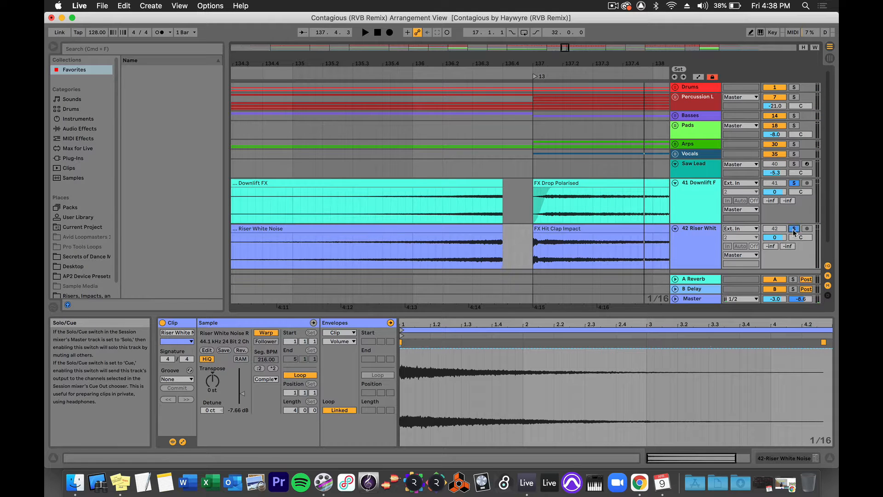
pyautogui.click(413, 70)
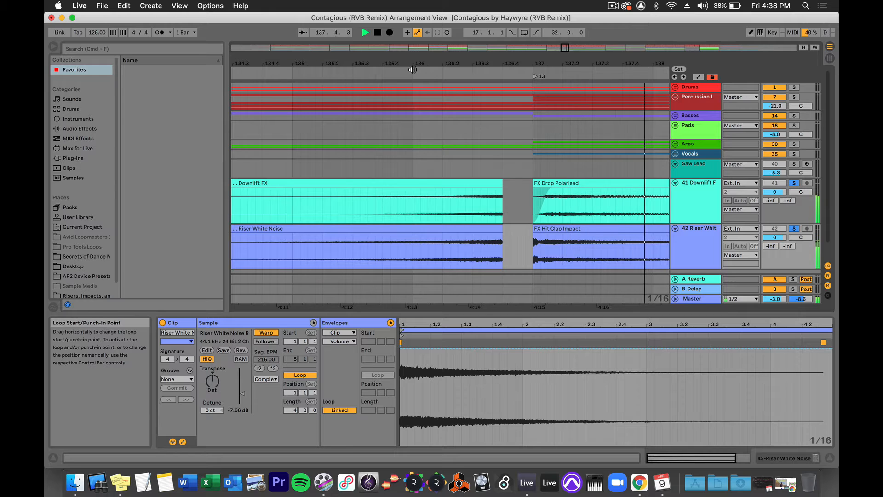
pyautogui.press('space')
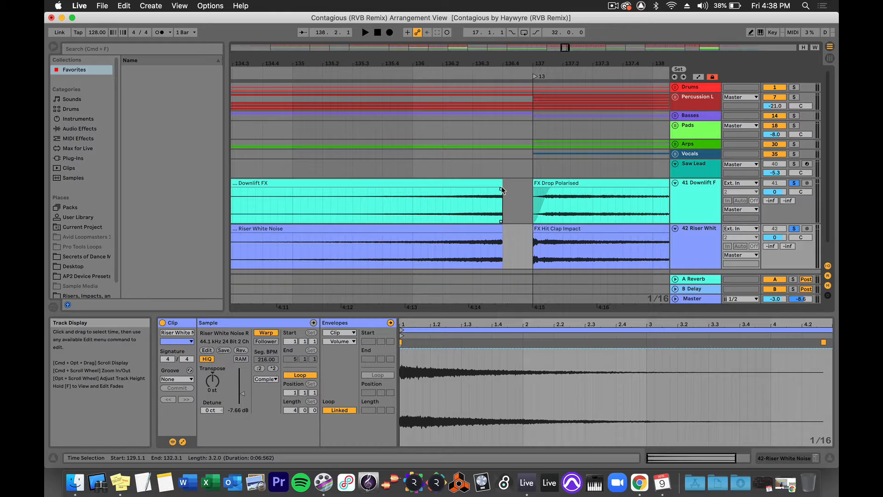
# Select the Downlift FX clip ending just before bar 137 and show its sample settings.
pyautogui.moveTo(501, 190)
pyautogui.mouseDown()
pyautogui.moveTo(476, 190)
pyautogui.moveTo(490, 208)
pyautogui.moveTo(473, 216)
pyautogui.moveTo(477, 189)
pyautogui.moveTo(492, 189)
pyautogui.mouseUp()
pyautogui.click(477, 187)
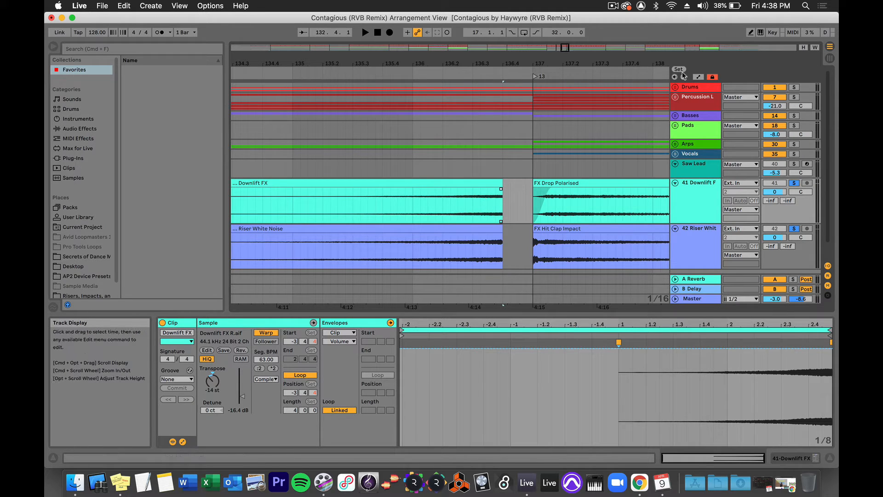
# Shorten the fade-in of the FX Drop Polarised clip at bar 137 to almost nothing and play the soloed transition.
pyautogui.click(698, 77)
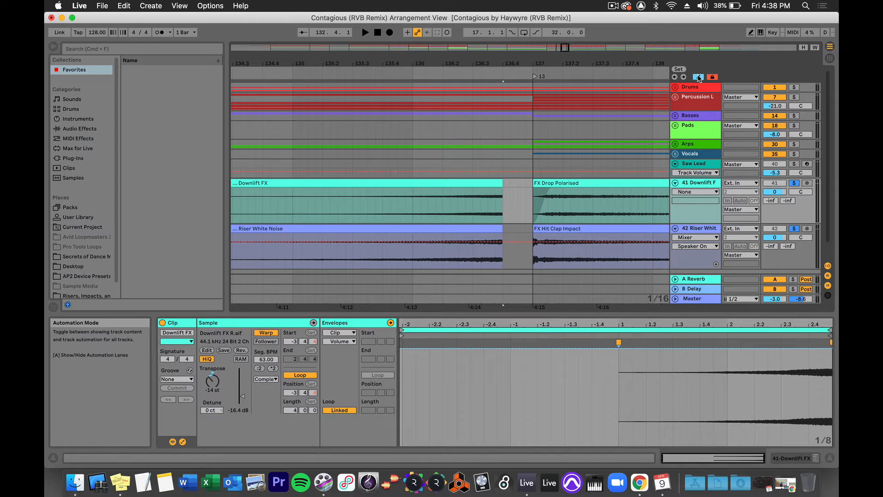
pyautogui.click(699, 77)
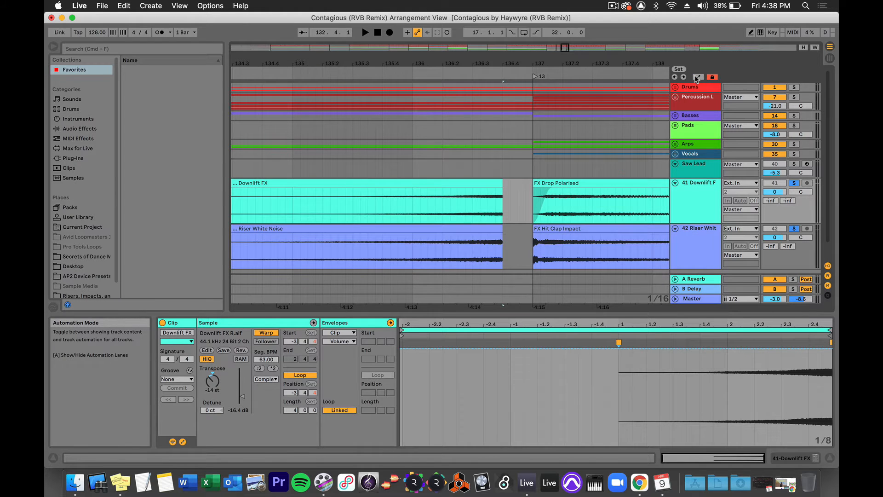
pyautogui.click(548, 196)
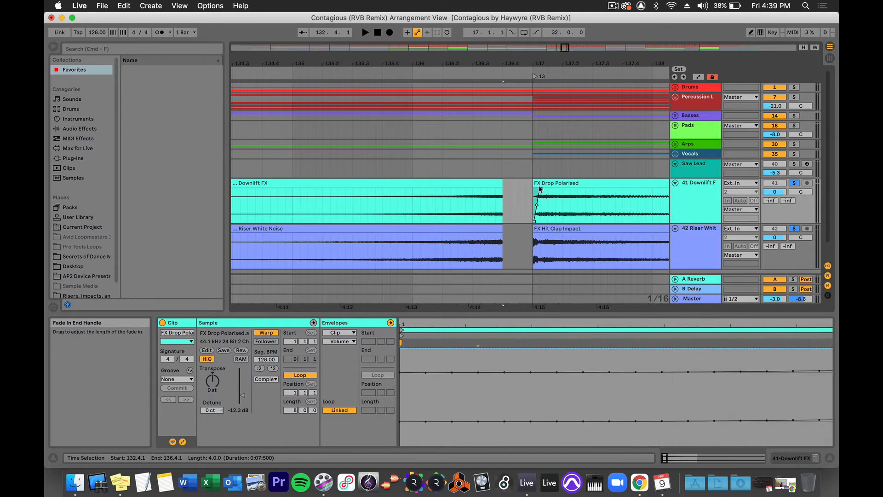
pyautogui.click(465, 70)
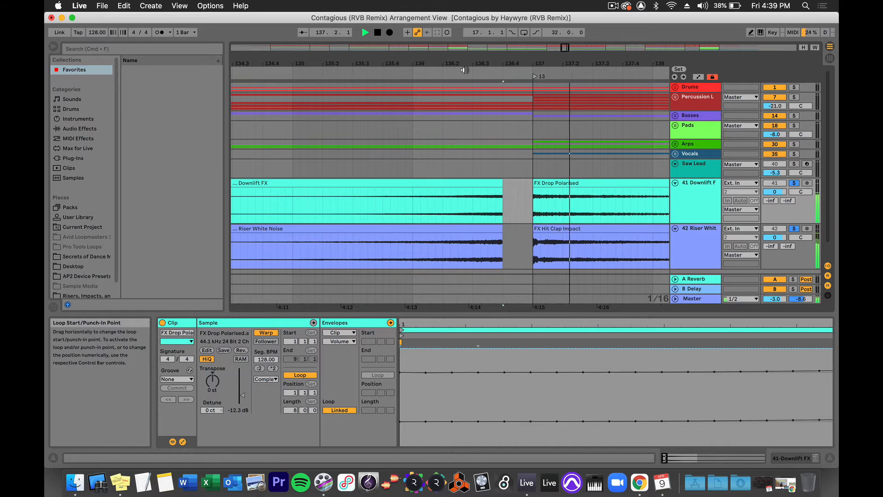
pyautogui.press('space')
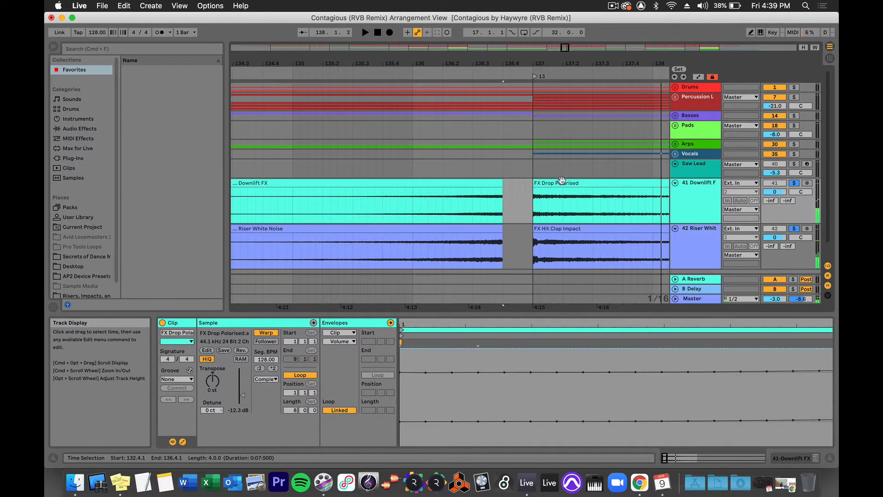
# Lengthen the fade-in at the start of the FX Drop Polarised clip and play the soloed transition across bar 137.
pyautogui.moveTo(535, 188)
pyautogui.mouseDown()
pyautogui.moveTo(554, 188)
pyautogui.moveTo(545, 208)
pyautogui.moveTo(545, 190)
pyautogui.mouseUp()
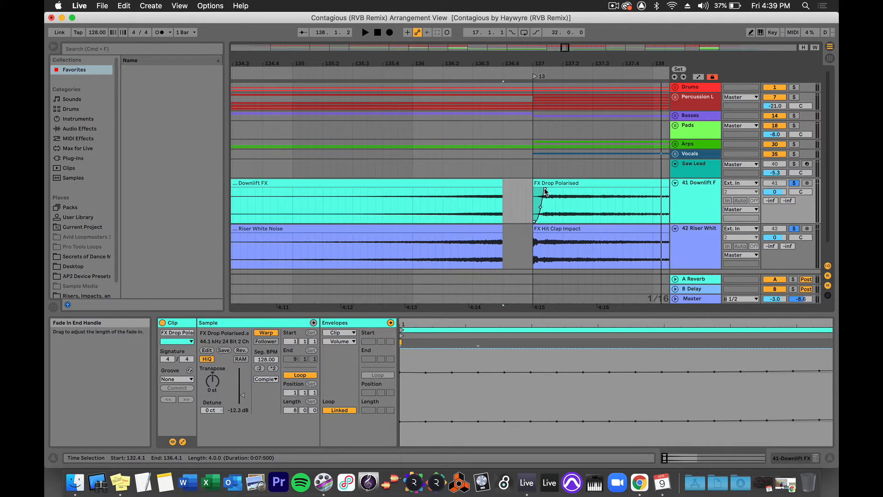
pyautogui.click(445, 74)
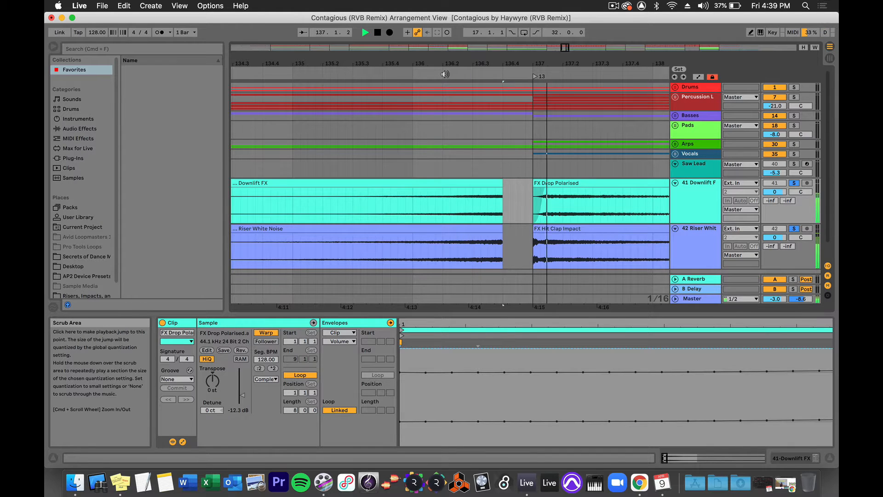
pyautogui.press('space')
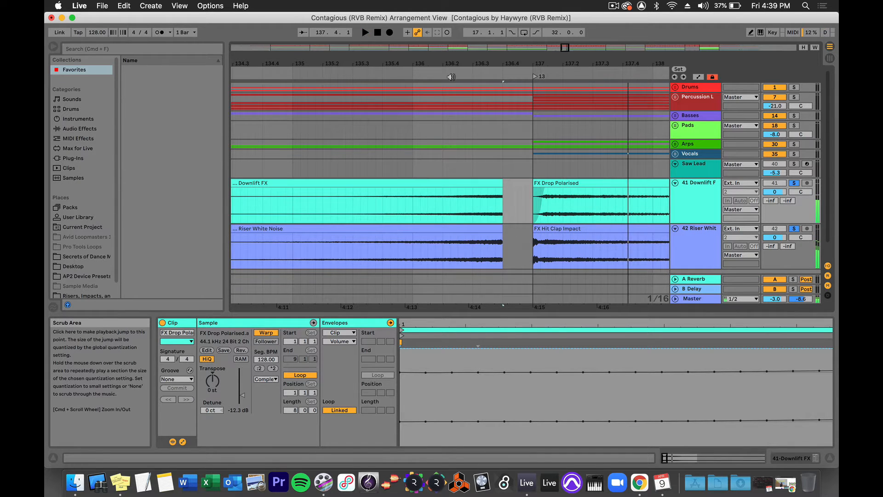
# Unsolo tracks 41 and 42 and play the transition into bar 137 with the full mix from before bar 135.
pyautogui.click(794, 183)
pyautogui.click(795, 227)
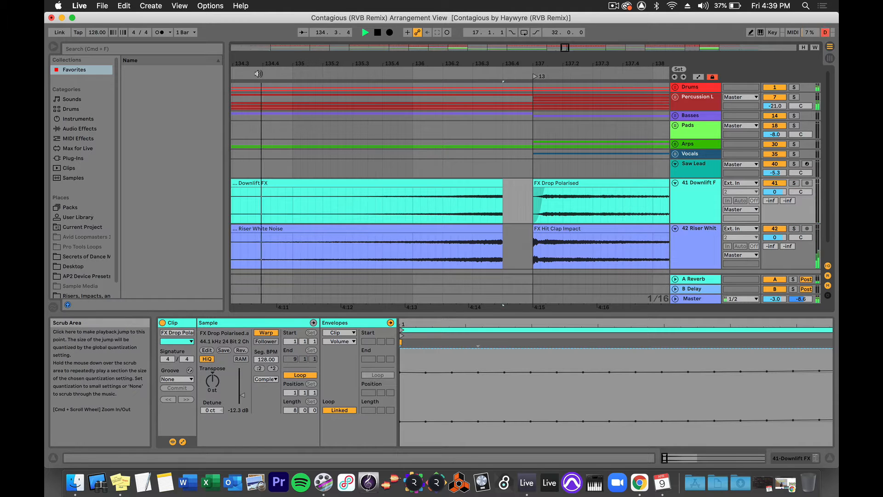
pyautogui.click(262, 73)
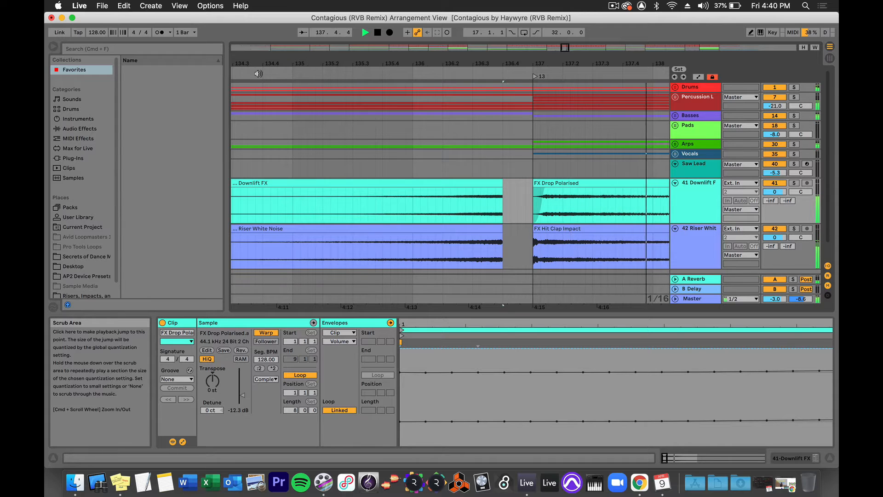
pyautogui.press('space')
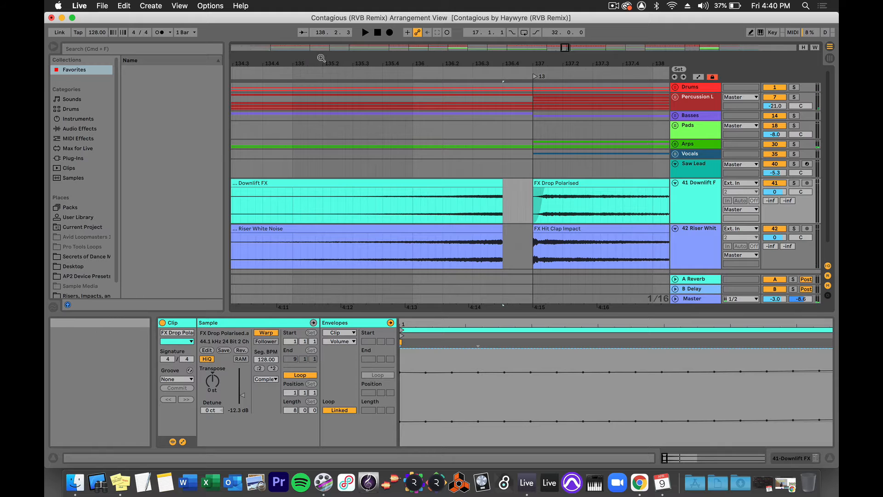
# Add a locator at bar 57 of the arrangement and keep its default name.
pyautogui.moveTo(321, 60)
pyautogui.mouseDown()
pyautogui.moveTo(321, 1)
pyautogui.moveTo(372, 1)
pyautogui.mouseUp()
pyautogui.hscroll(-15, 410, 95)
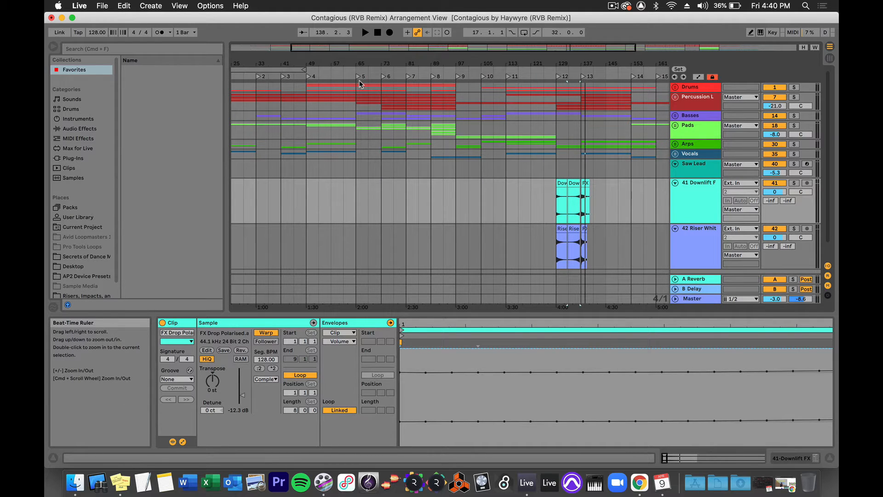
pyautogui.click(332, 93)
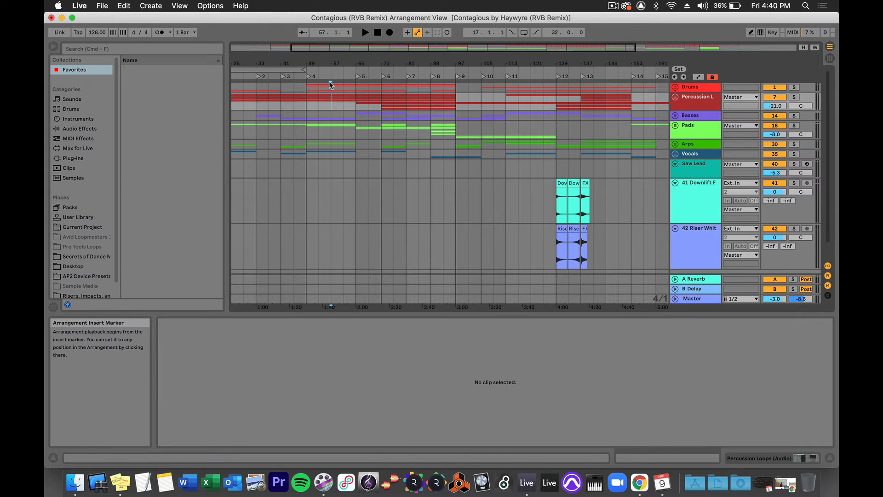
pyautogui.click(154, 5)
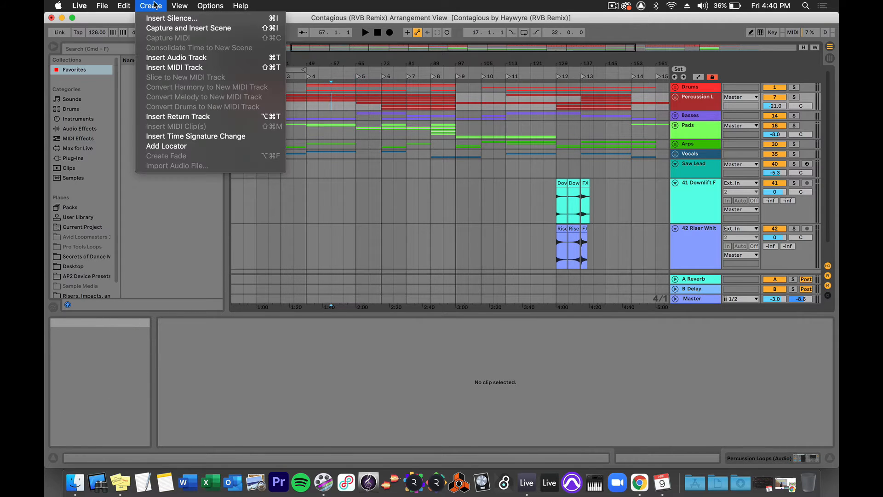
pyautogui.click(163, 146)
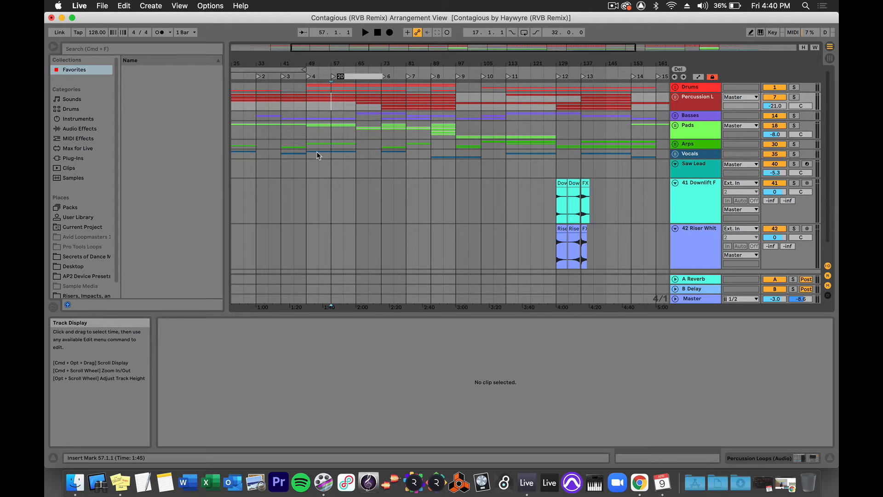
pyautogui.press('Return')
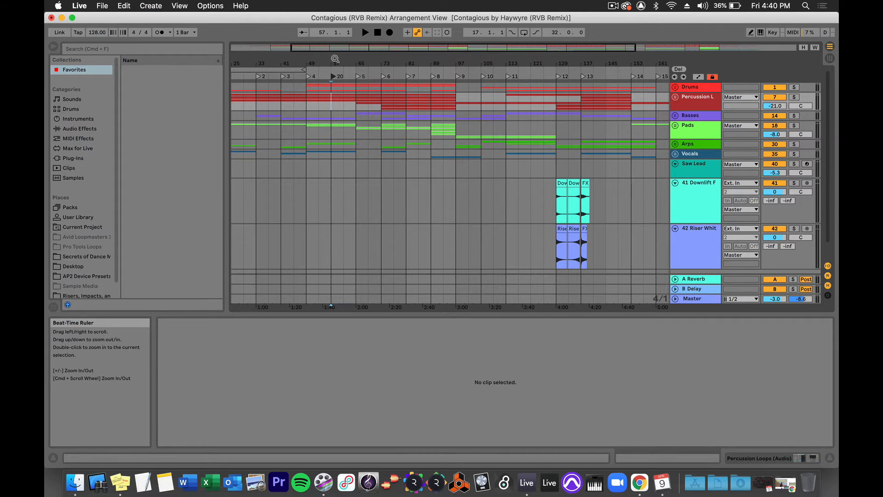
# Select locator 5, start playback at locator 6, jump to locators 10 and 3, and stop.
pyautogui.click(357, 76)
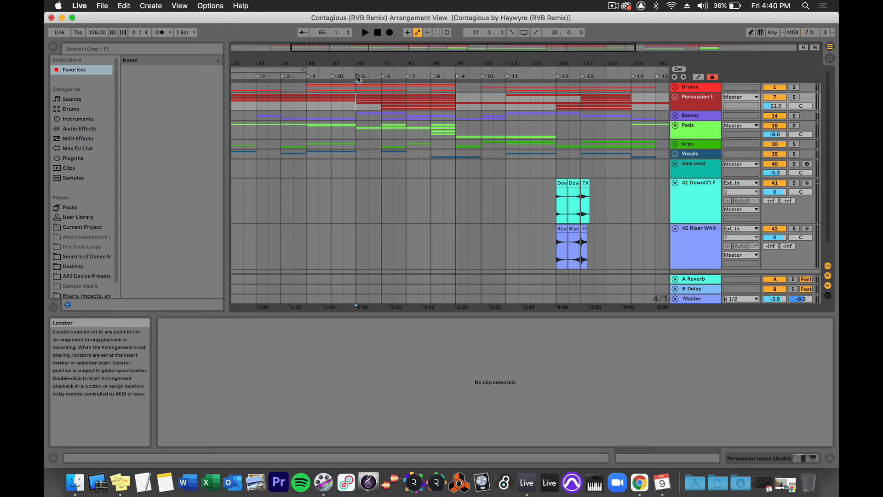
pyautogui.click(384, 77)
pyautogui.doubleClick(383, 77)
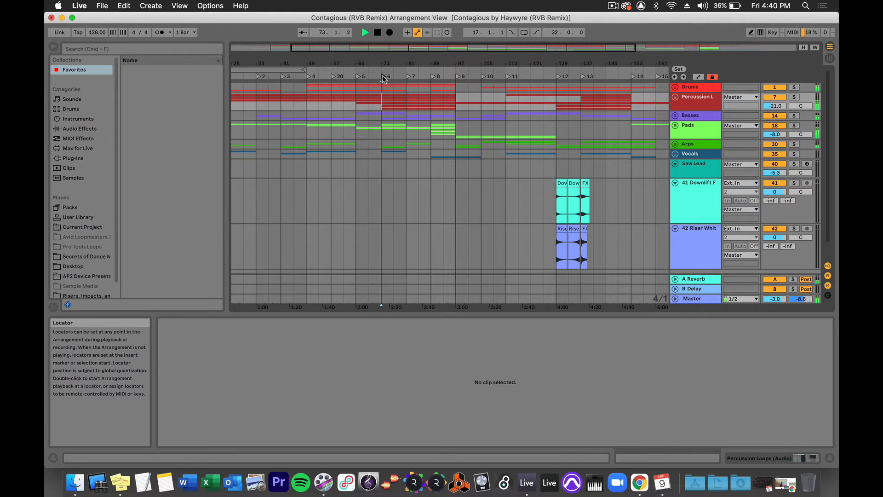
pyautogui.click(484, 79)
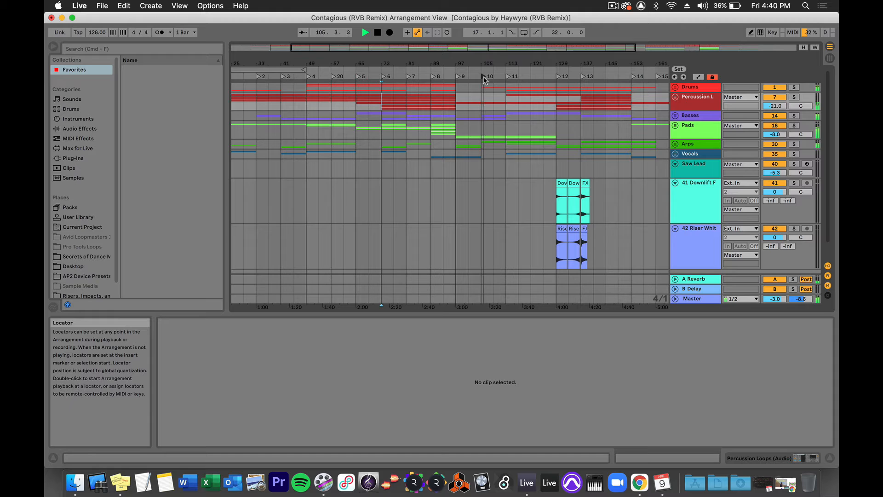
pyautogui.click(283, 76)
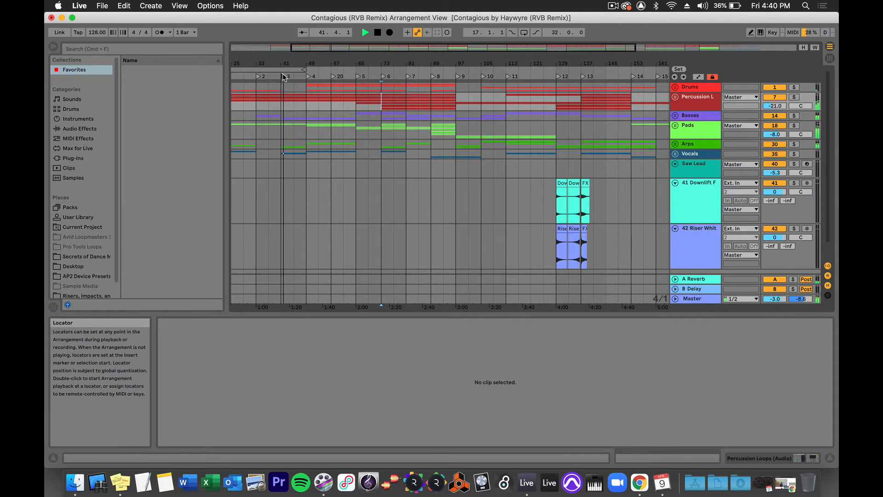
pyautogui.press('space')
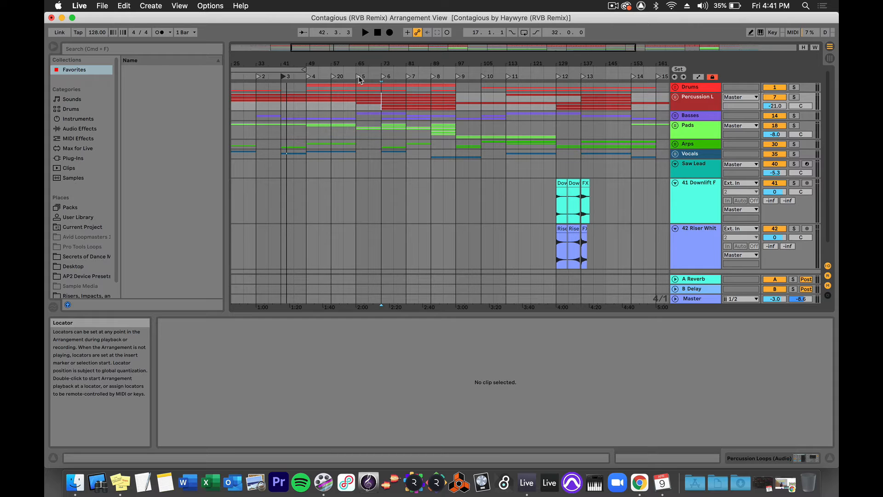
# Look up the locator creation commands without running one, and place the insert marker at bar 45.
pyautogui.click(151, 6)
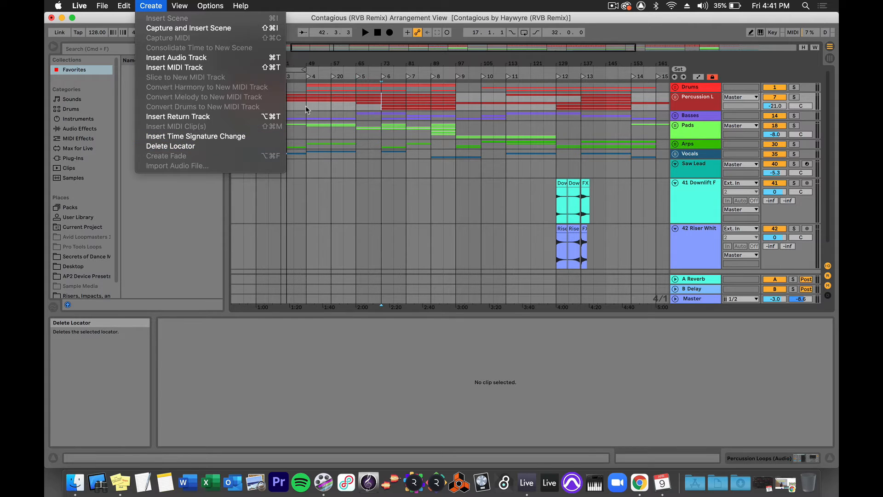
pyautogui.click(291, 83)
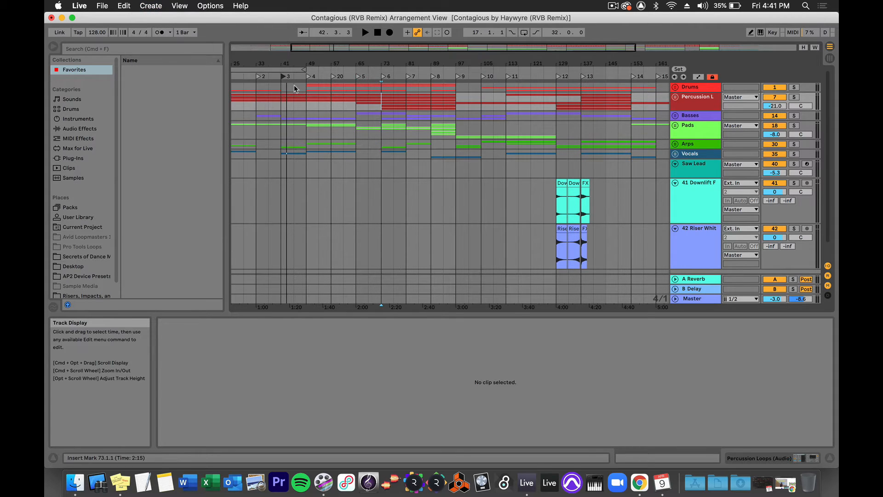
pyautogui.click(294, 84)
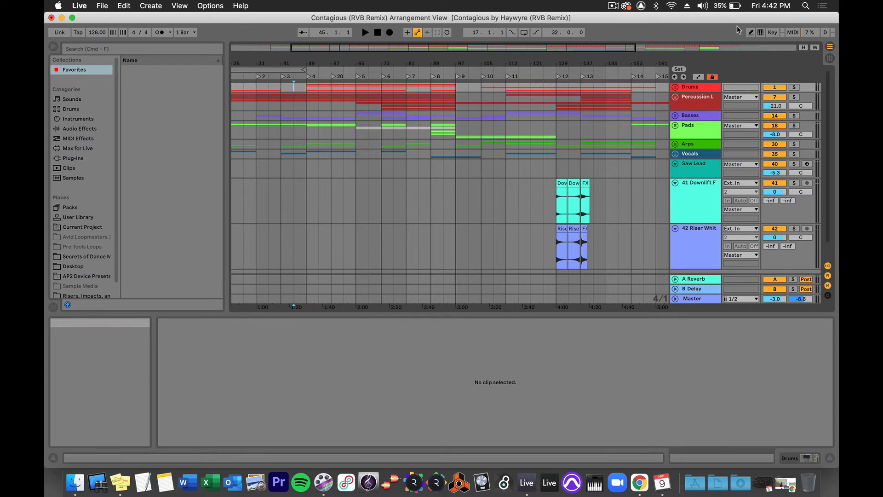
# In key mapping mode, delete the existing Add Locator mapping and assign the locator Set control to the A key again.
pyautogui.click(773, 32)
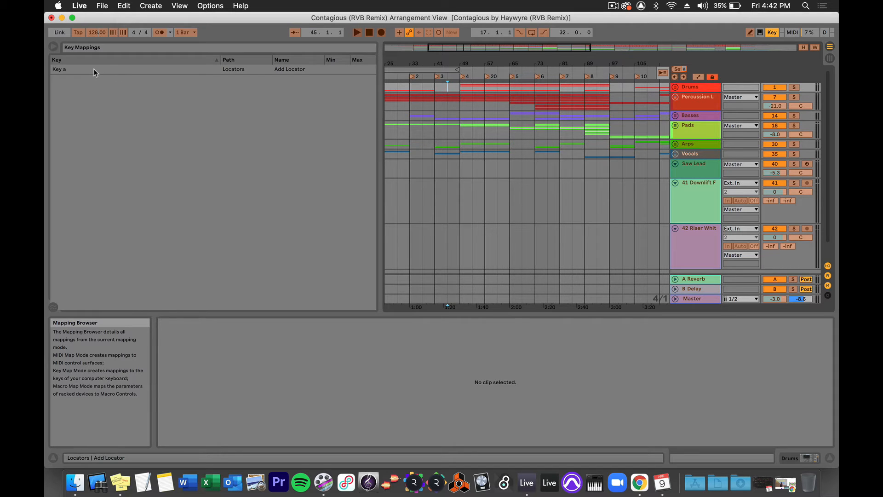
pyautogui.click(279, 69)
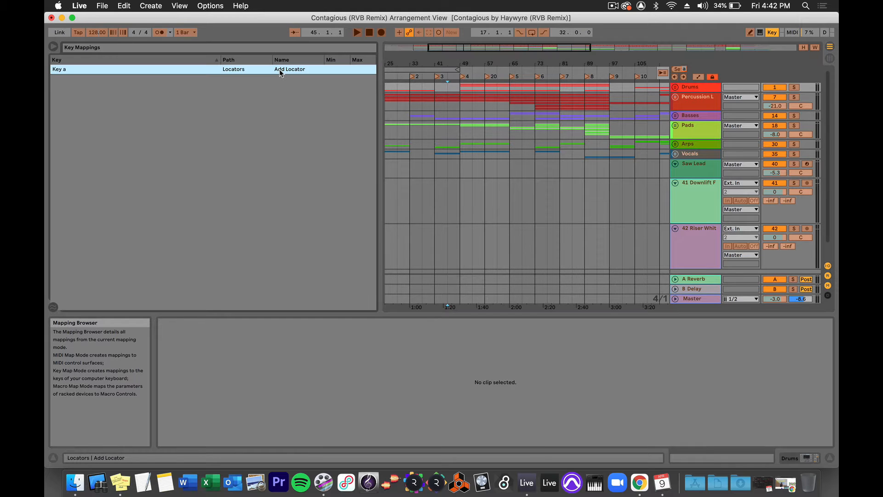
pyautogui.press('BackSpace')
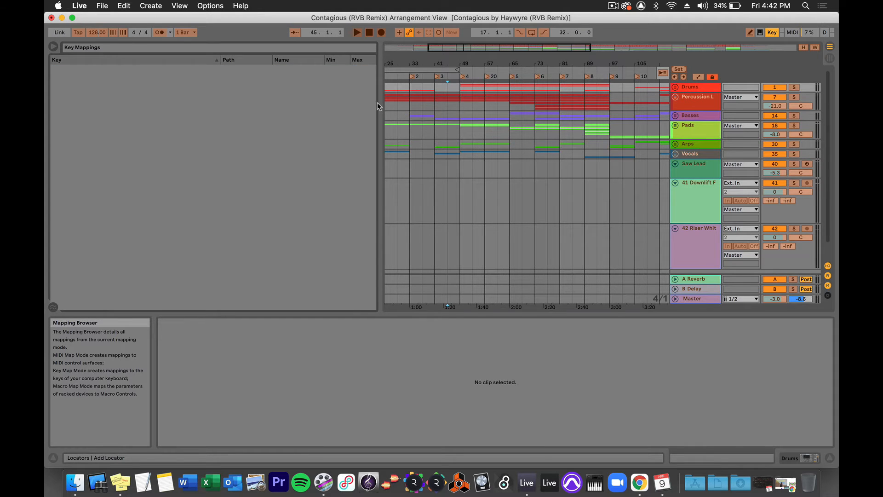
pyautogui.click(680, 70)
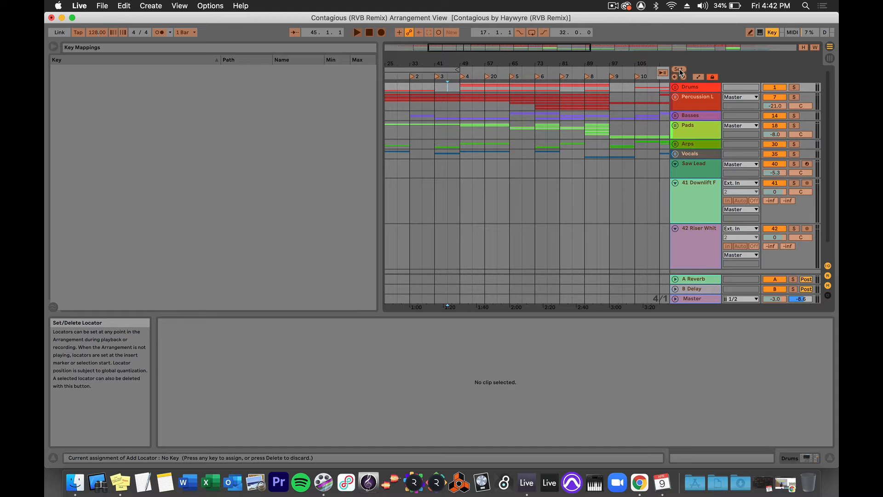
pyautogui.press('a')
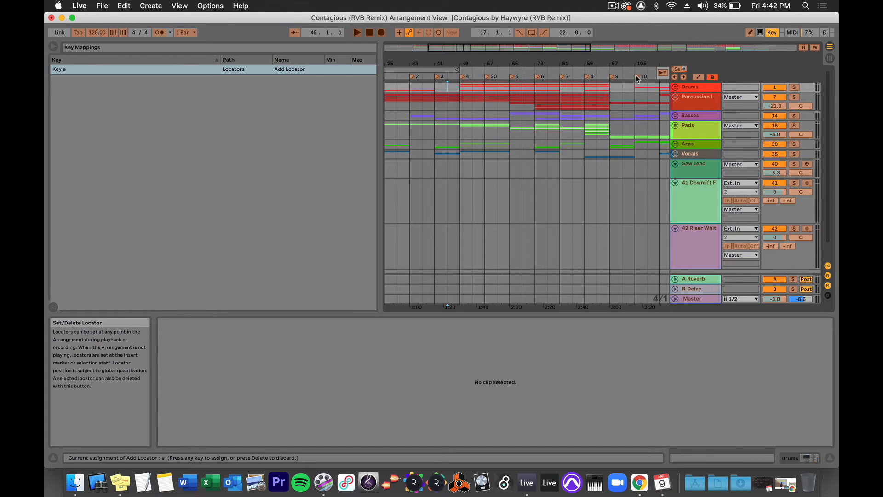
pyautogui.click(680, 69)
# Map locators 1, 2 and 3 to the computer keys 1, 2 and 3.
pyautogui.hscroll(-4, 499, 99)
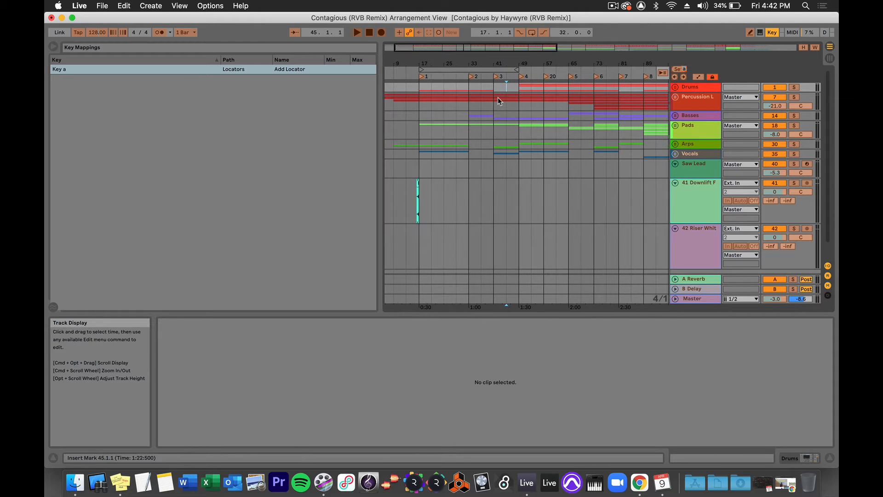
pyautogui.click(422, 78)
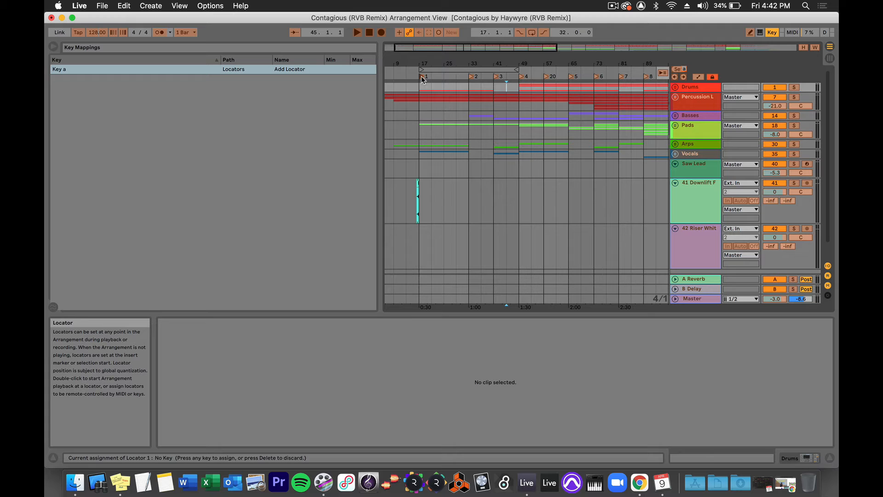
pyautogui.press('1')
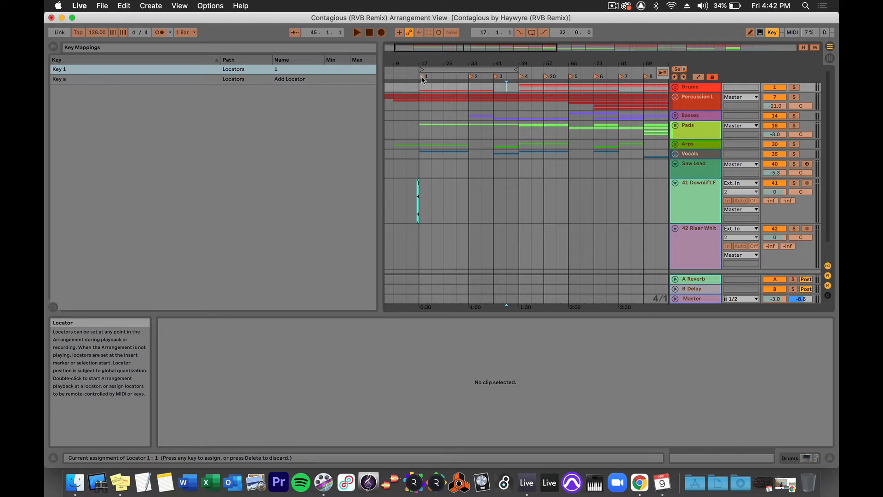
pyautogui.click(471, 79)
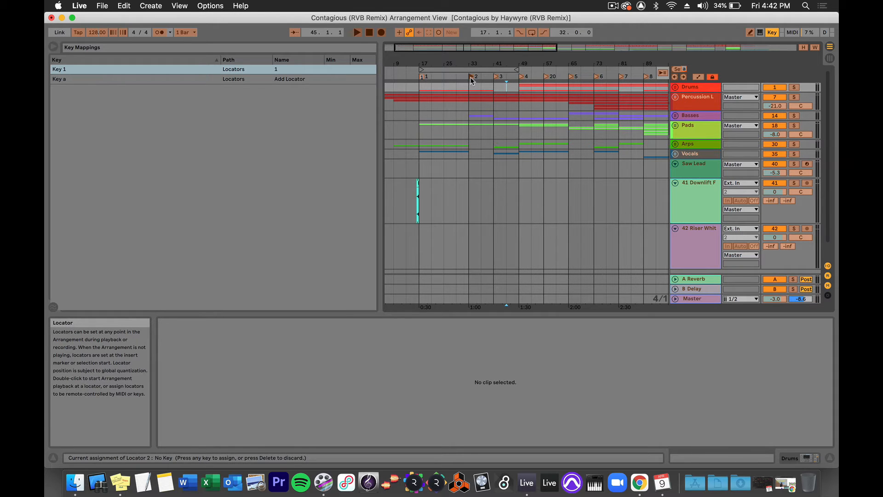
pyautogui.press('2')
pyautogui.click(497, 78)
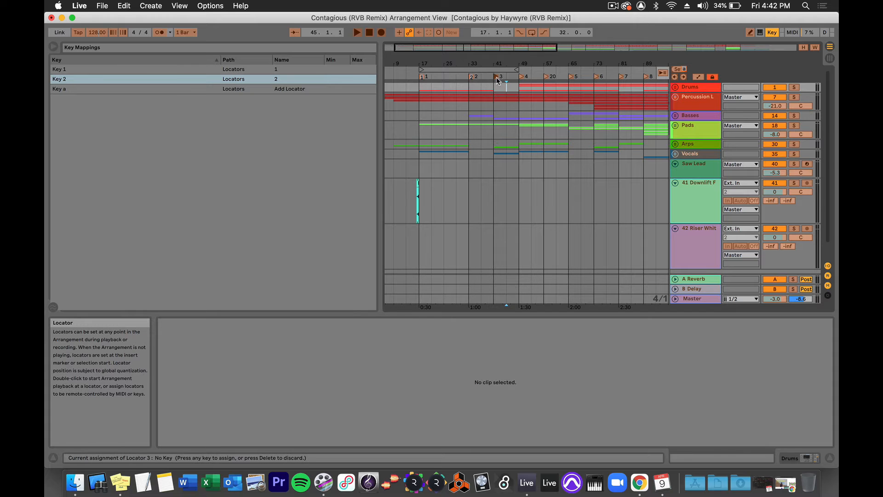
pyautogui.press('3')
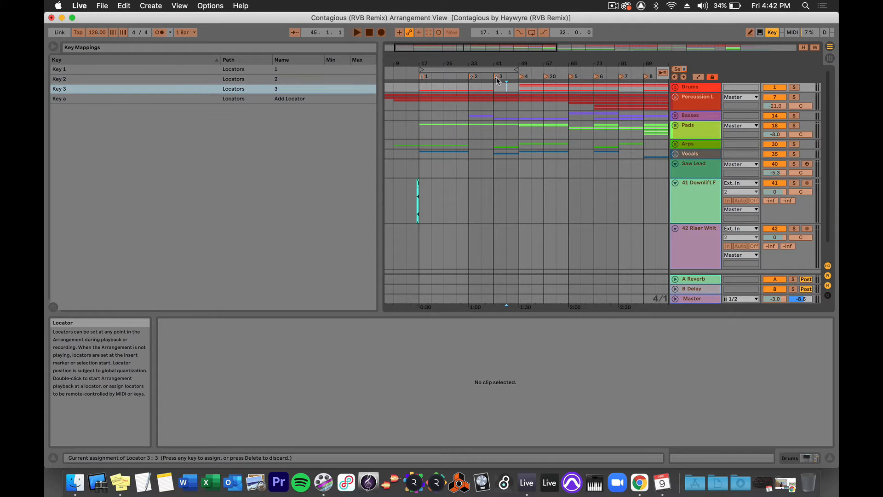
# Leave key mapping mode, play from locator 1 using its mapped key, jump to locator 3, and stop playback.
pyautogui.click(772, 32)
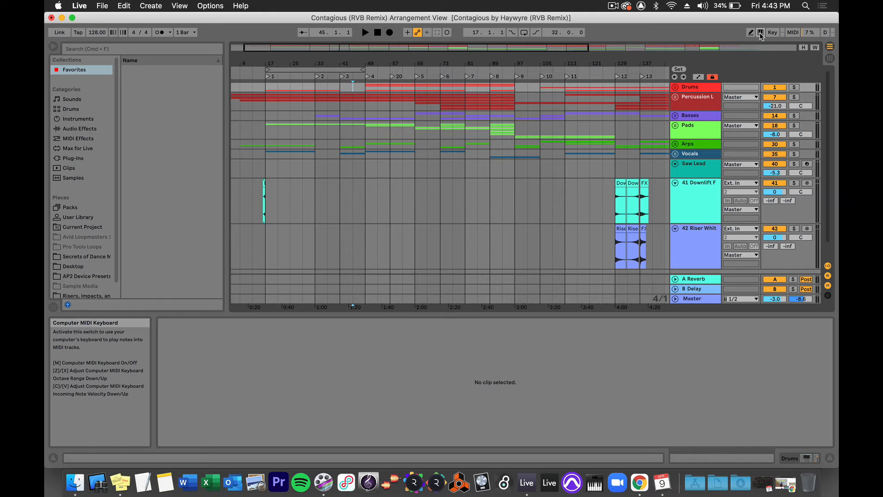
pyautogui.press('1')
pyautogui.press('space')
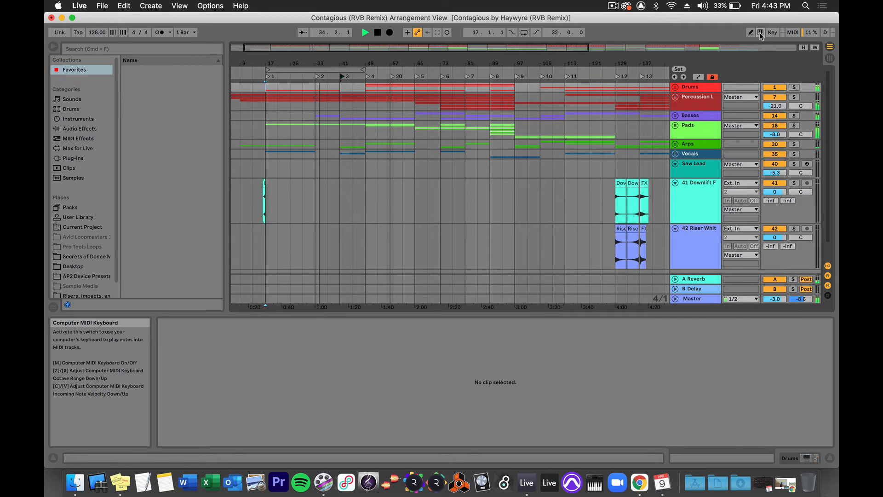
pyautogui.press('3')
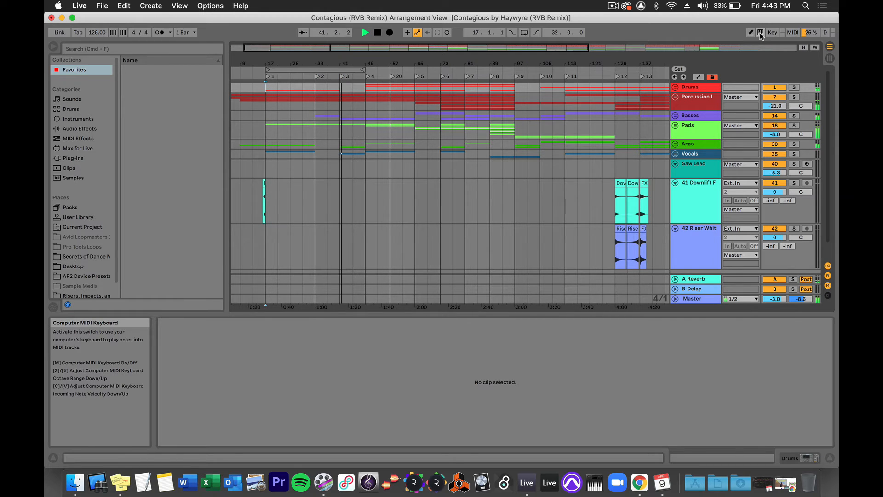
pyautogui.press('space')
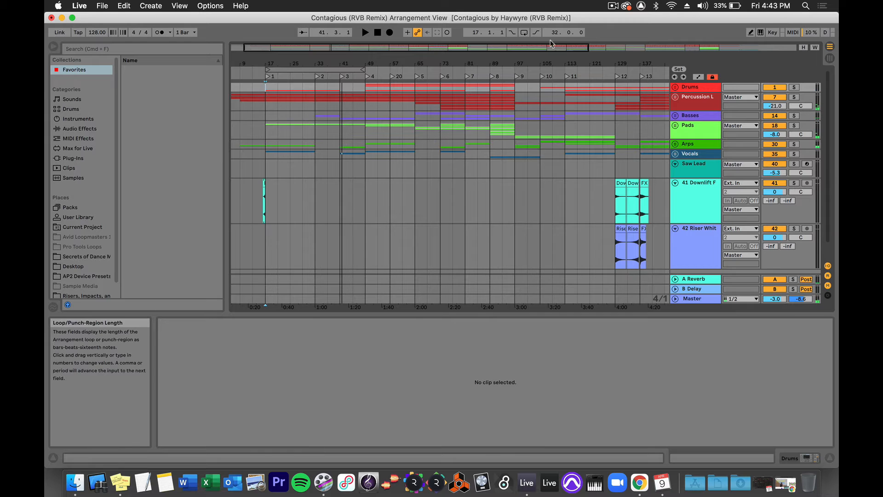
# Place the insert marker at bar 25 and briefly check key mapping mode.
pyautogui.click(289, 85)
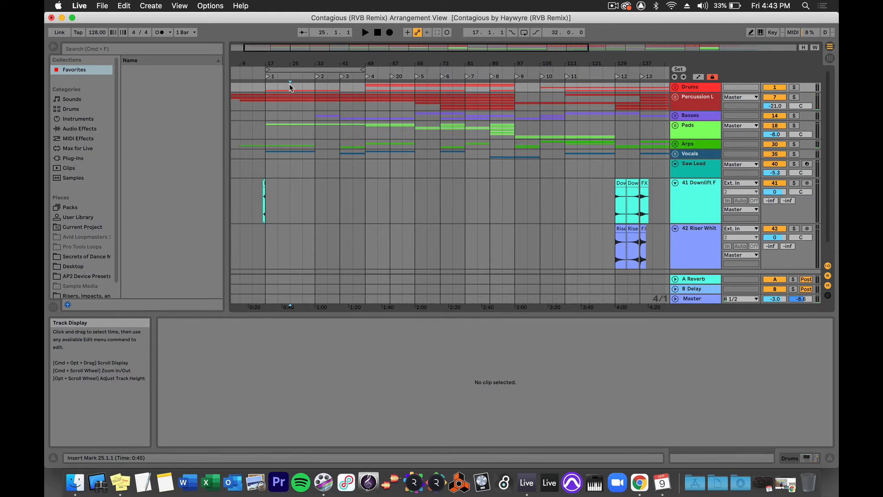
pyautogui.press('l')
pyautogui.click(773, 33)
pyautogui.click(773, 32)
# Unfold the Drums group and shorten the Half Time Beat' and Half-Time Clap clips before locator 13 to end at 136.3.1.
pyautogui.hscroll(5, 539, 220)
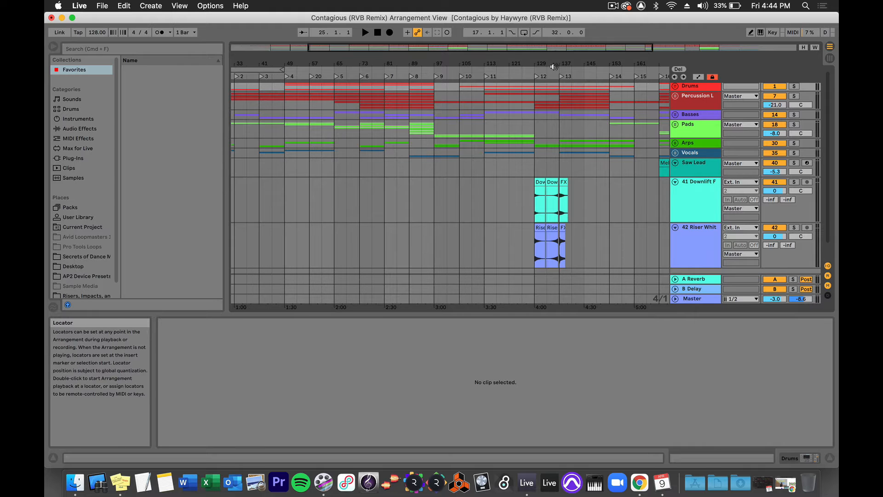
pyautogui.moveTo(552, 63); pyautogui.dragTo(552, 110)
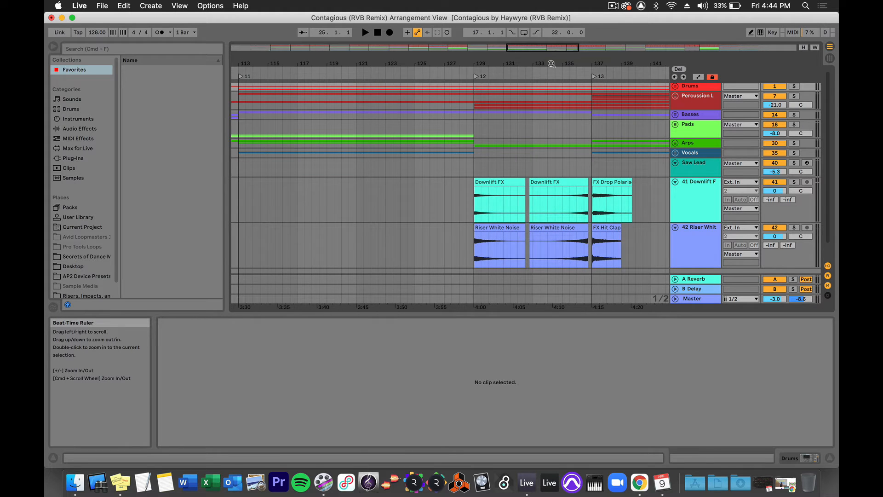
pyautogui.moveTo(552, 64); pyautogui.dragTo(552, 103)
pyautogui.hscroll(3, 543, 99)
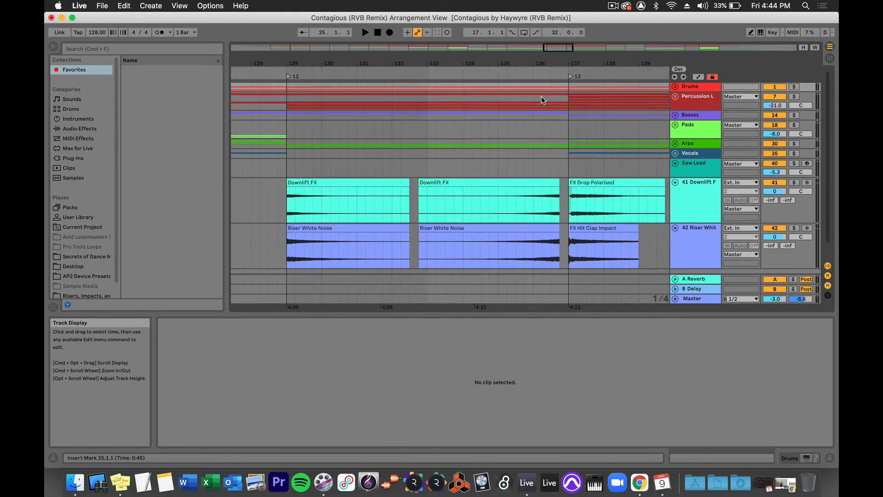
pyautogui.hscroll(1, 543, 99)
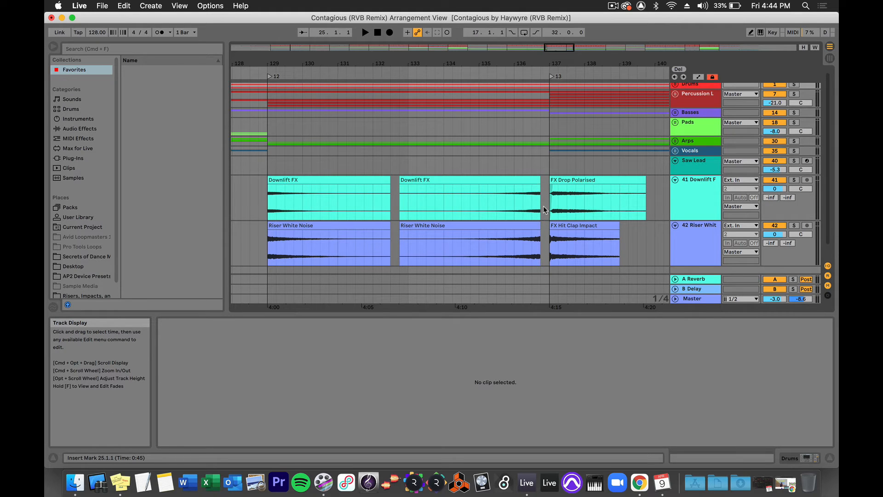
pyautogui.scroll(1, 721, 116)
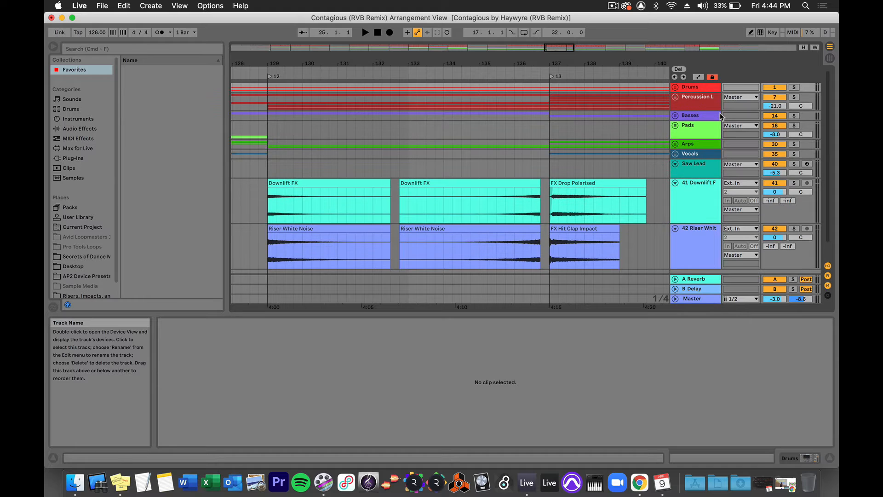
pyautogui.click(676, 86)
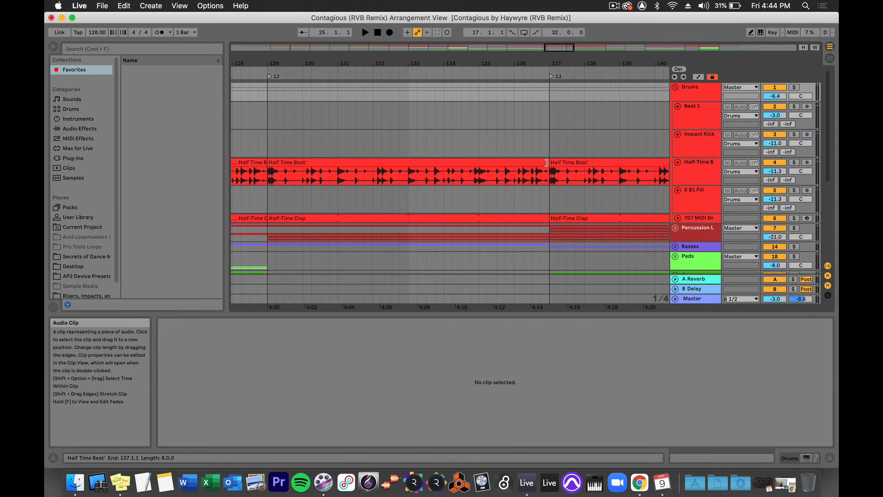
pyautogui.moveTo(546, 163); pyautogui.dragTo(529, 162)
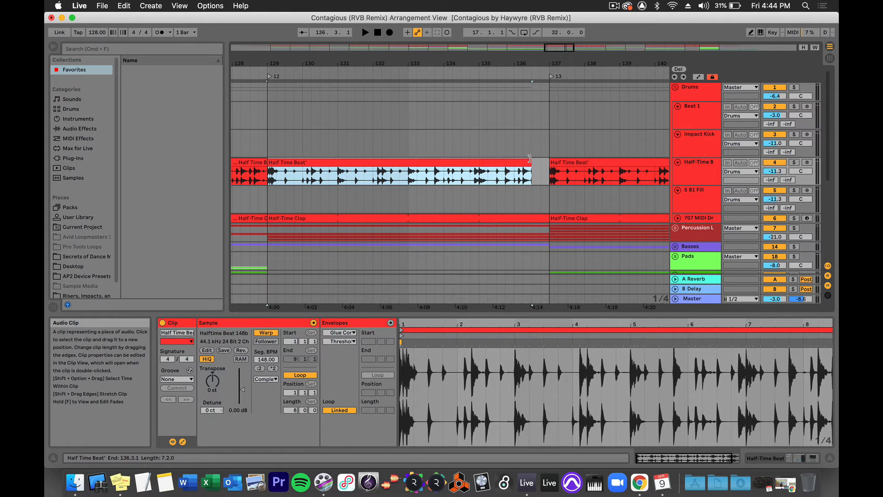
pyautogui.scroll(-4, 531, 157)
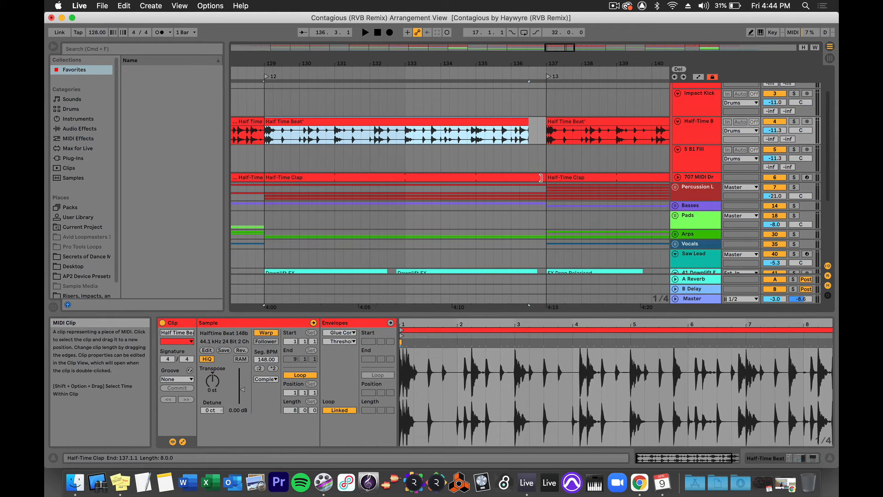
pyautogui.moveTo(543, 177); pyautogui.dragTo(529, 177)
# Unfold the percussion group and shorten the section 12 clips on Shaker 2, Shaker 3 and Pan Claps to end at 136.3.1.
pyautogui.scroll(-8, 527, 177)
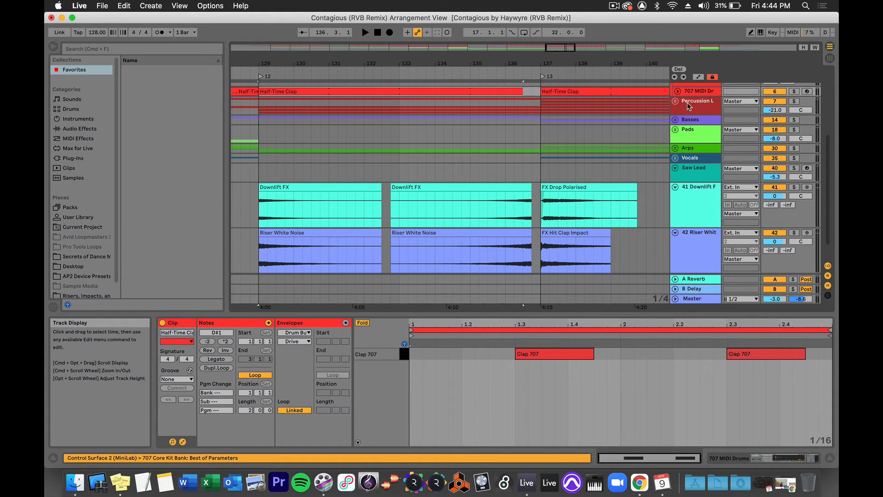
pyautogui.click(676, 101)
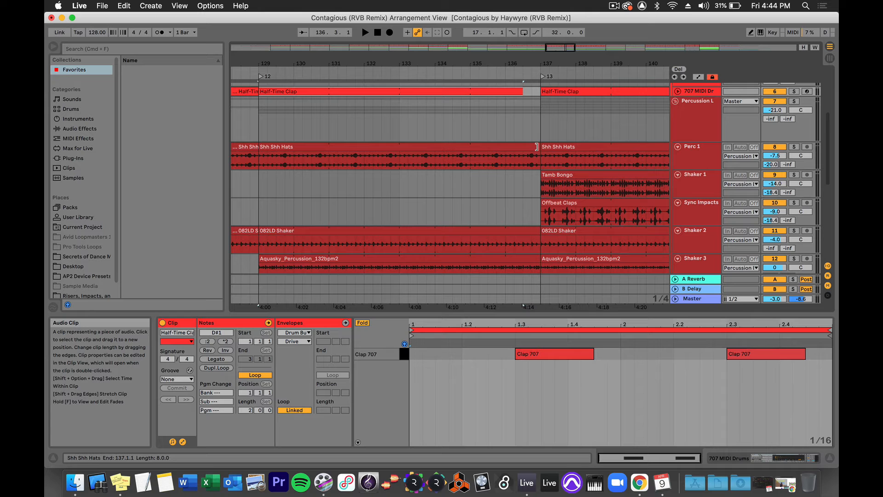
pyautogui.scroll(-3, 536, 146)
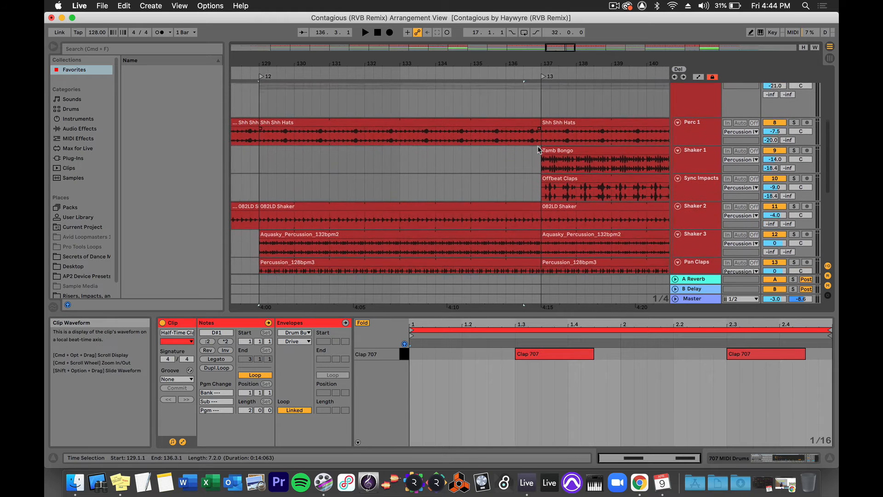
pyautogui.scroll(-5, 531, 130)
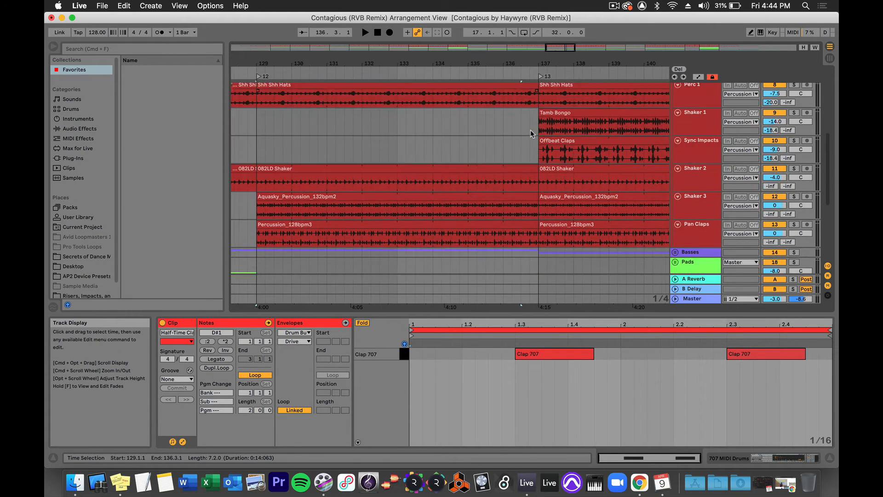
pyautogui.moveTo(533, 135); pyautogui.dragTo(514, 137)
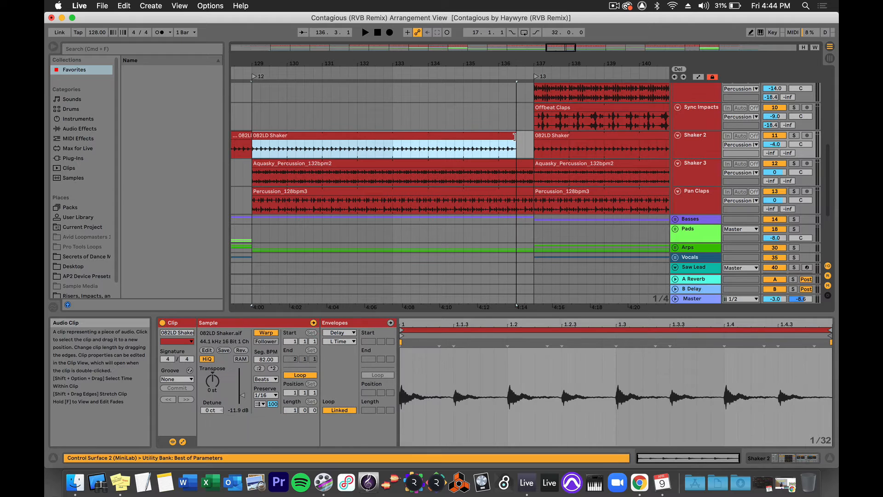
pyautogui.scroll(-2, 516, 136)
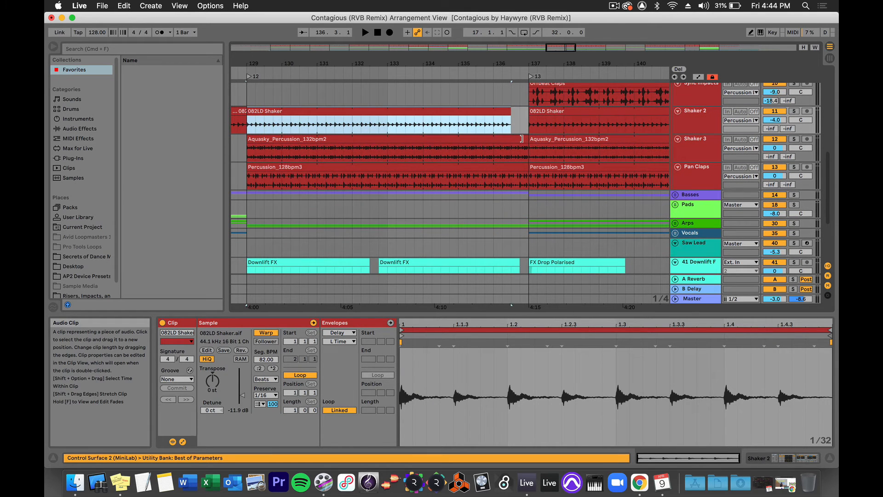
pyautogui.moveTo(521, 138); pyautogui.dragTo(502, 121)
pyautogui.scroll(-4, 514, 133)
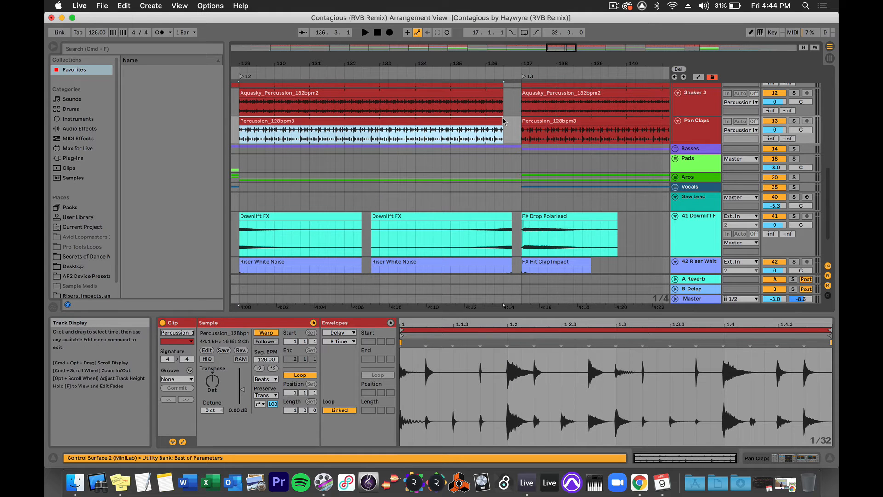
# Audition the drum and percussion gap leading into locator 13, and stop playback.
pyautogui.scroll(1, 503, 121)
pyautogui.scroll(10, 504, 121)
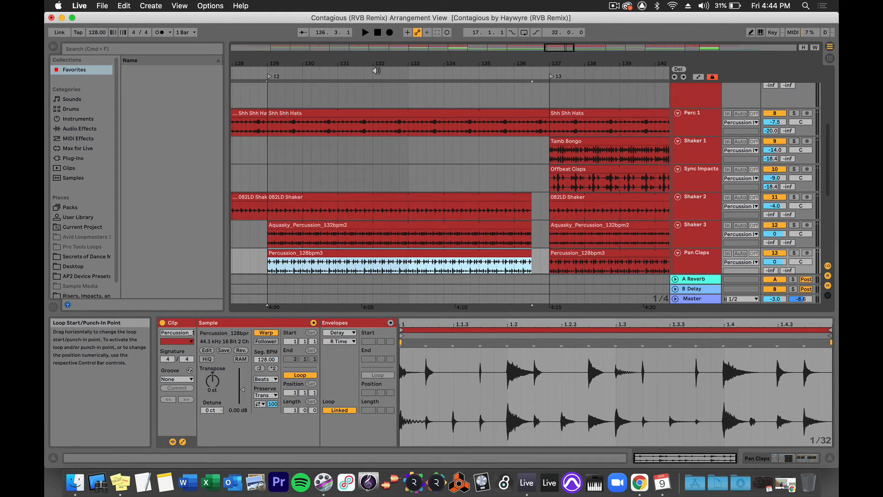
pyautogui.click(446, 74)
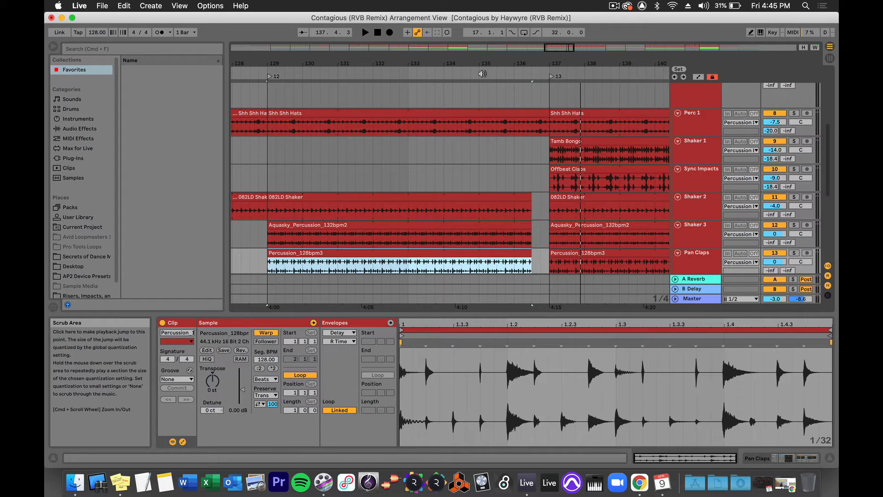
pyautogui.click(483, 74)
pyautogui.scroll(5, 479, 132)
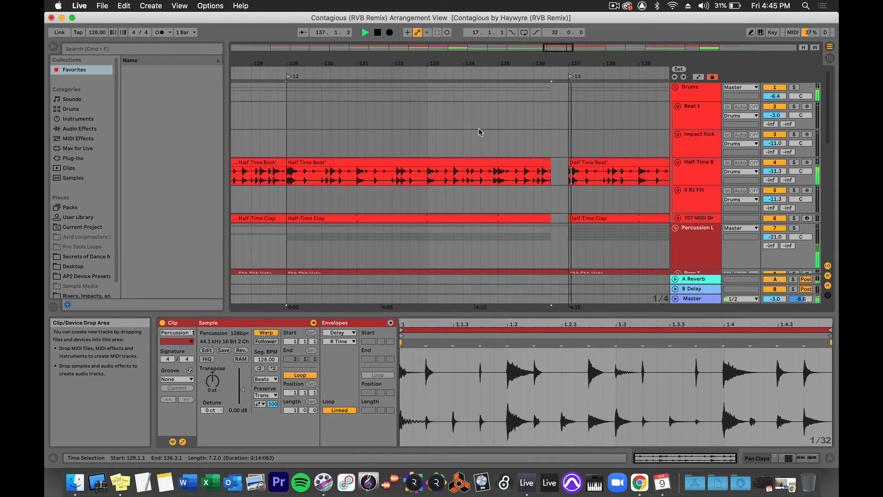
pyautogui.press('space')
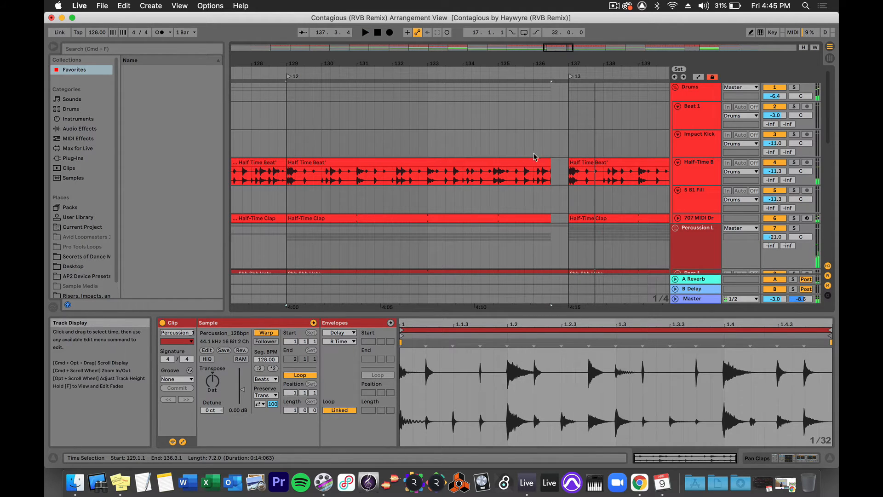
# Extend the shortened drum and percussion clips before locator 13 to end at 136.4.1, leaving a one-beat gap.
pyautogui.moveTo(550, 163); pyautogui.dragTo(560, 163)
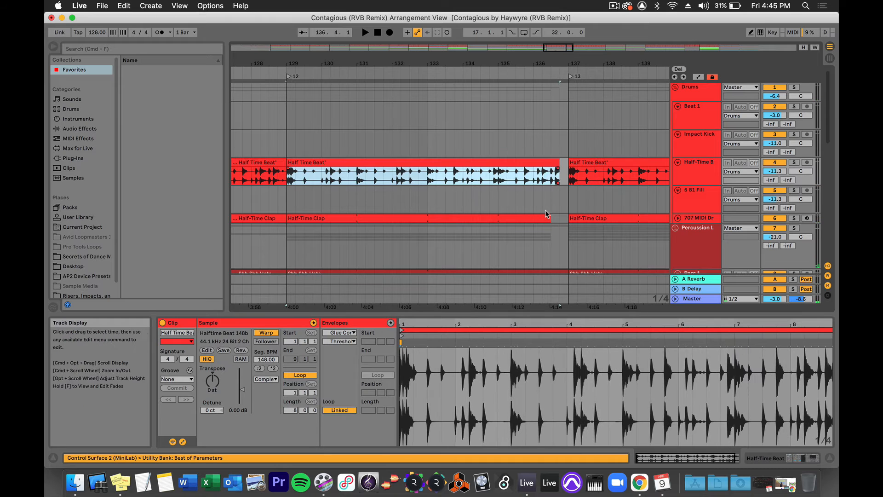
pyautogui.moveTo(550, 218); pyautogui.dragTo(556, 218)
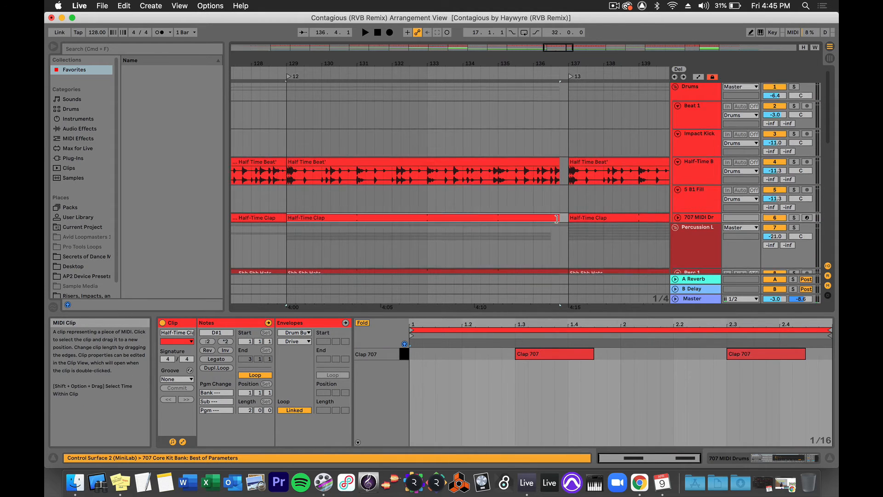
pyautogui.scroll(-5, 557, 219)
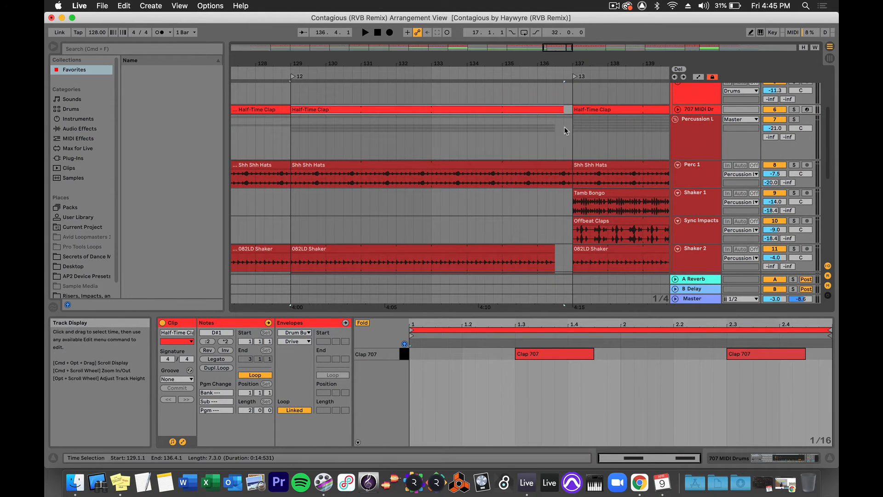
pyautogui.moveTo(554, 247); pyautogui.dragTo(561, 246)
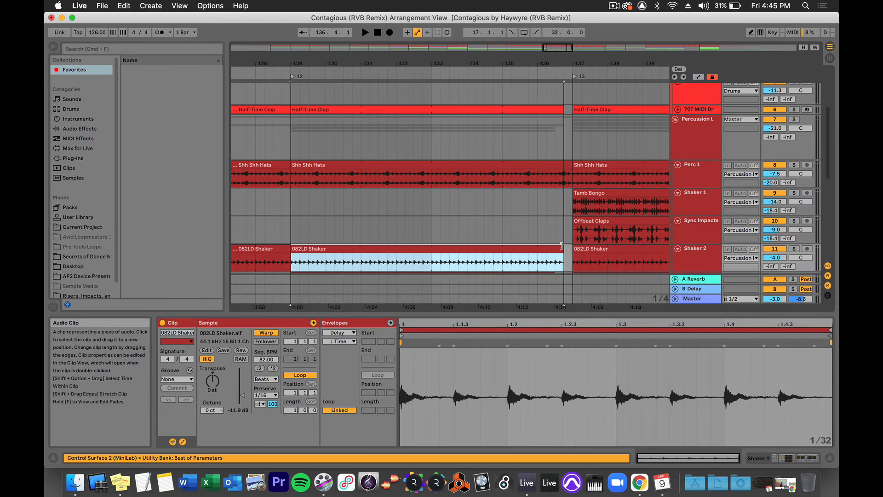
pyautogui.scroll(-5, 562, 247)
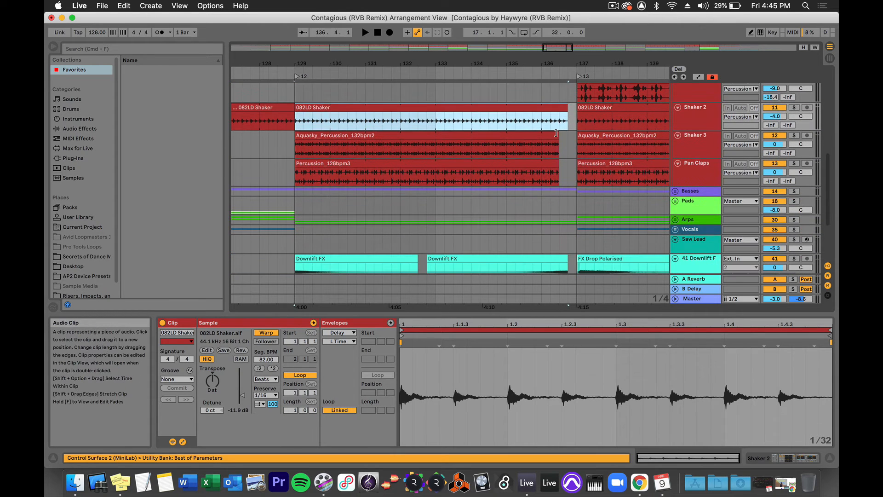
pyautogui.moveTo(559, 145); pyautogui.dragTo(566, 164)
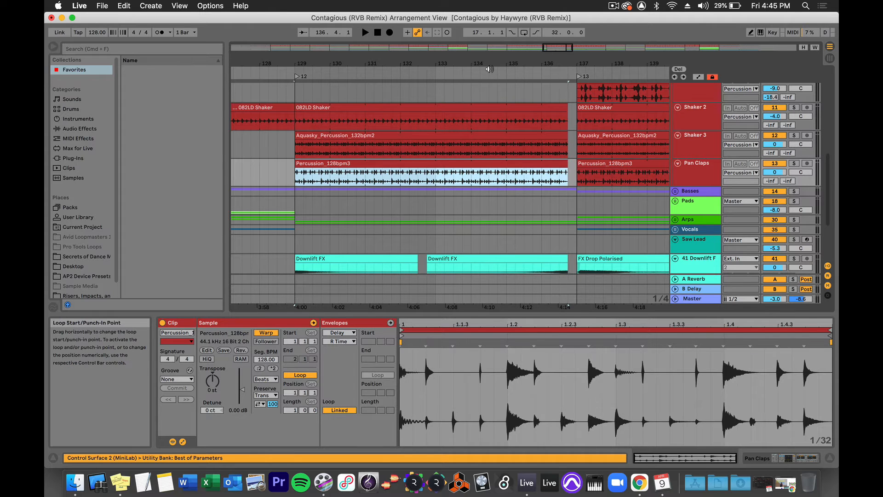
# Play the transition into locator 13 with the one-beat gap, and stop playback.
pyautogui.click(496, 74)
pyautogui.click(450, 117)
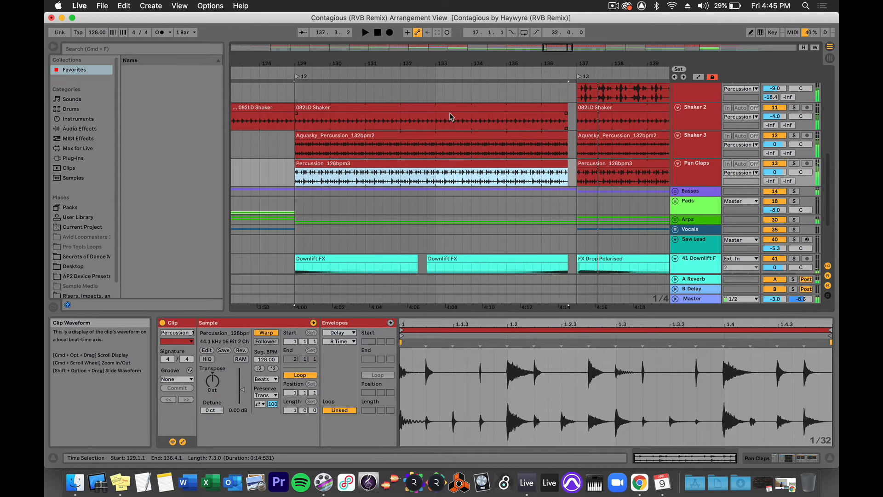
pyautogui.press('space')
# Unfold the Basses group and shorten the Saw Bass track's Reharm Bass clip before locator 13 to end at 136.4.1.
pyautogui.click(675, 191)
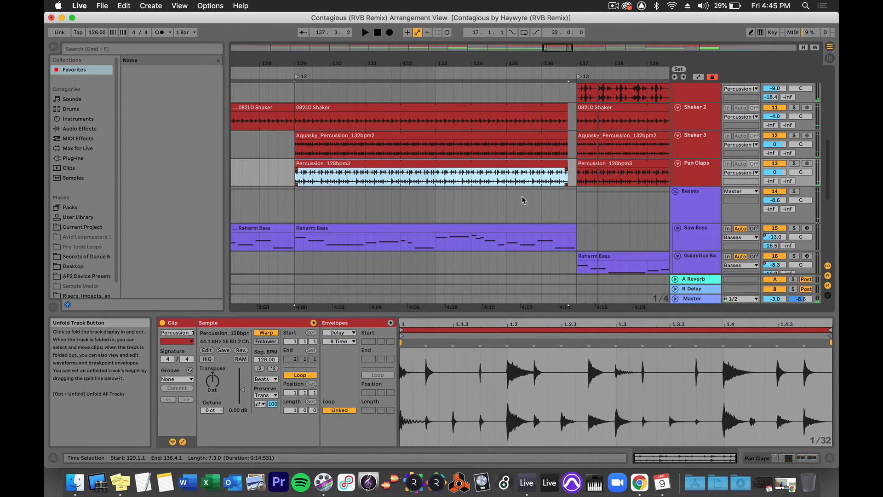
pyautogui.scroll(-2, 524, 199)
pyautogui.moveTo(571, 205); pyautogui.dragTo(559, 200)
# Unfold the Arps group and shorten the Neptune Arp and Snow Peaks Reharmonization clips before locator 13 to end at 136.4.1.
pyautogui.scroll(-6, 559, 201)
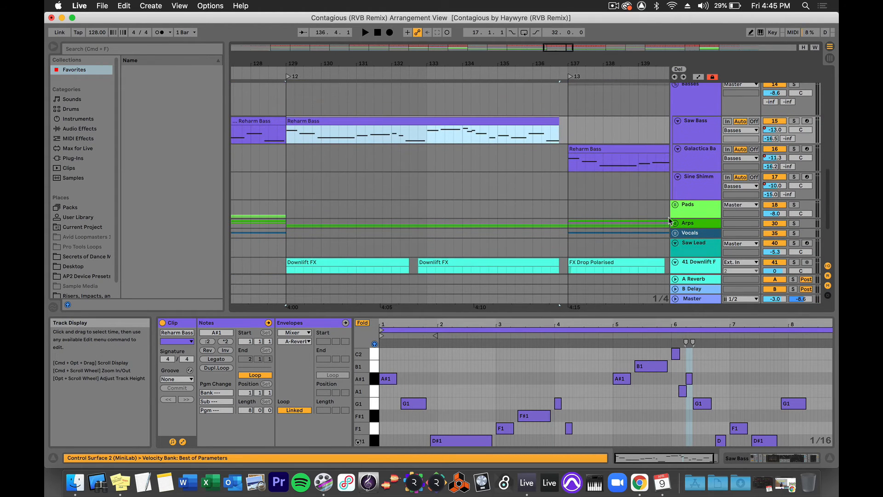
pyautogui.click(676, 224)
pyautogui.scroll(-7, 543, 227)
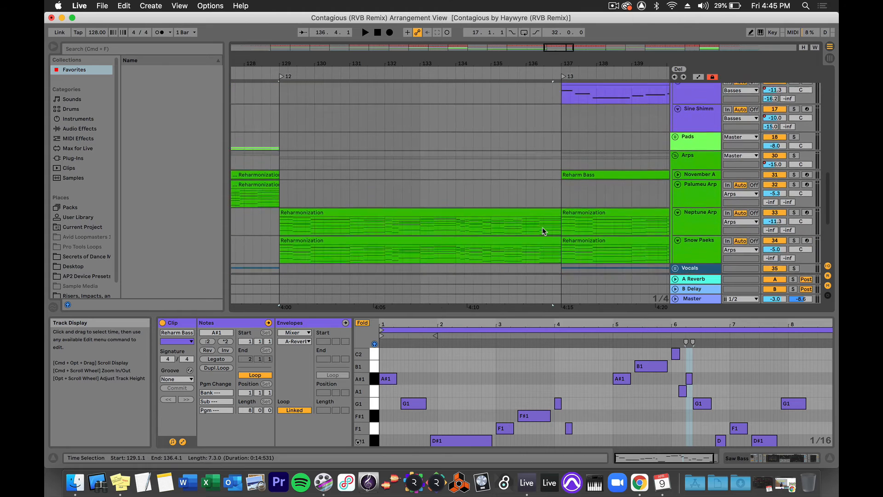
pyautogui.moveTo(555, 189); pyautogui.dragTo(551, 214)
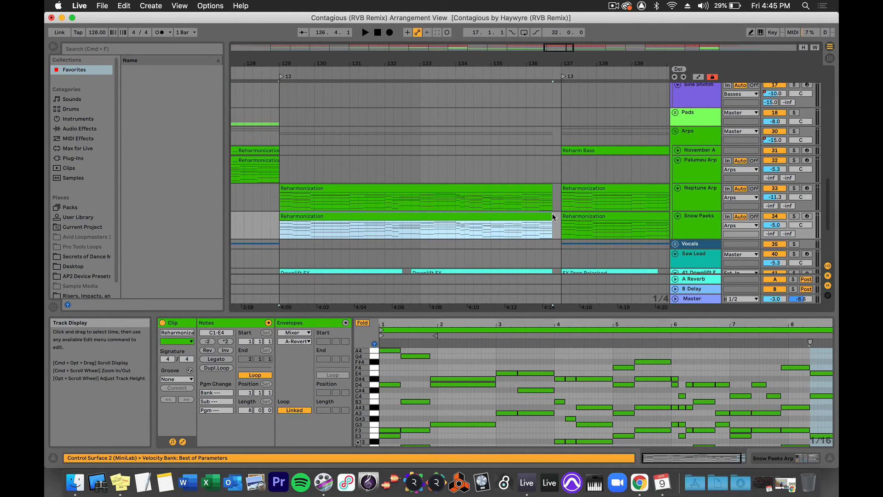
# Check the shortened clips before locator 13, play the transition into that section, and stop playback.
pyautogui.scroll(-8, 552, 213)
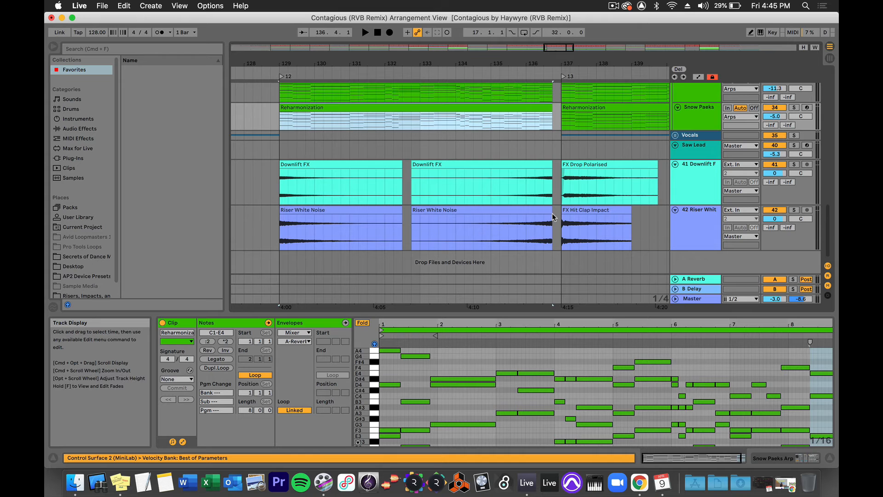
pyautogui.scroll(10, 552, 214)
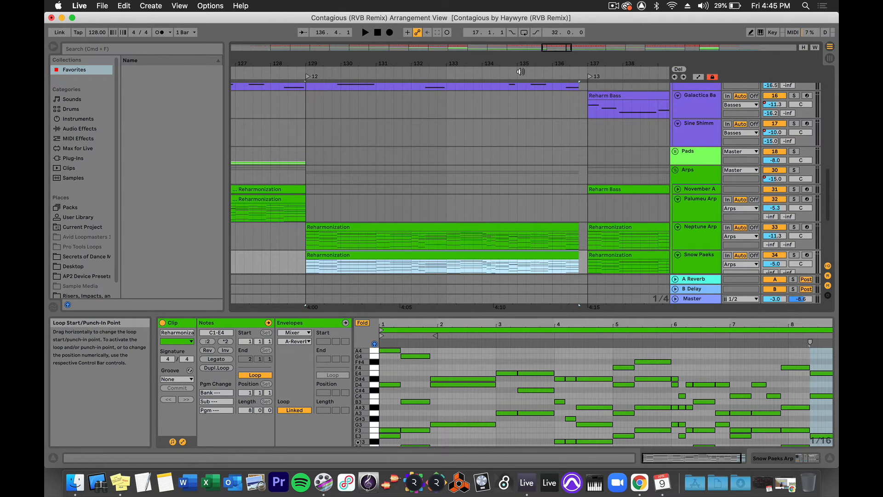
pyautogui.click(521, 71)
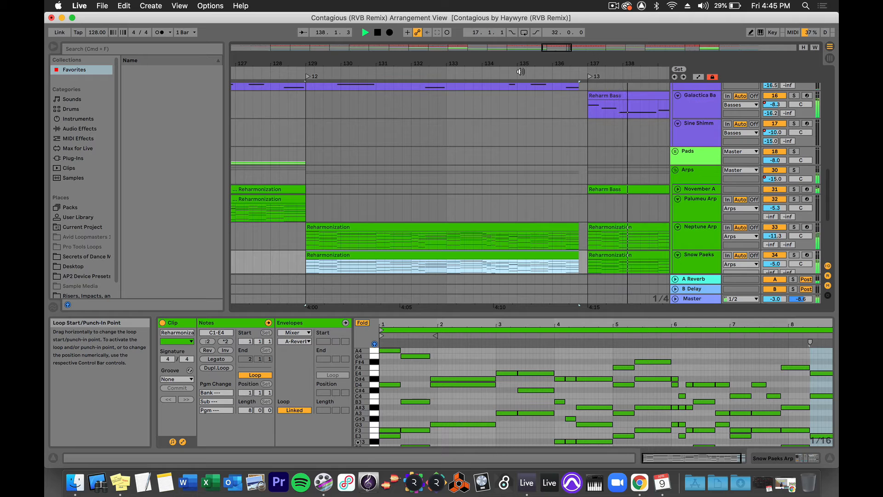
pyautogui.press('space')
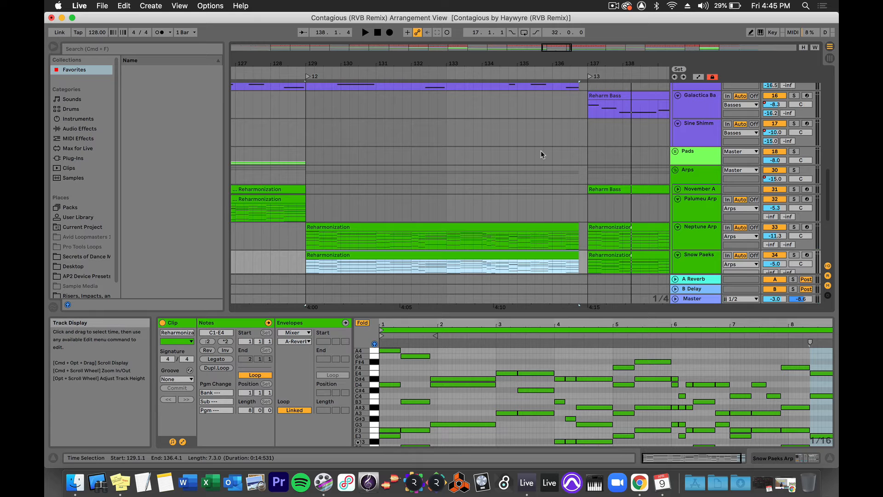
# Find the section change at locator 8, play the transition into it from just before, and stop playback.
pyautogui.scroll(-10, 542, 154)
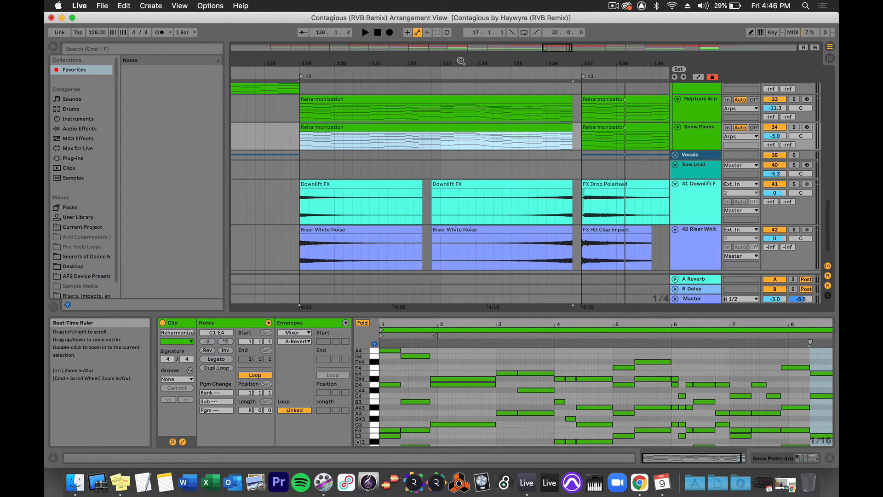
pyautogui.moveTo(457, 63); pyautogui.dragTo(458, 13)
pyautogui.hscroll(-6, 422, 94)
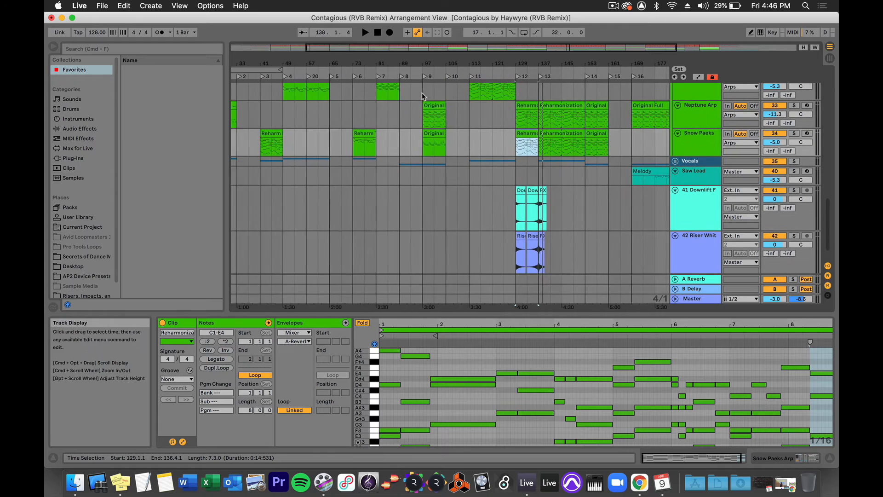
pyautogui.scroll(3, 421, 93)
pyautogui.hscroll(-1, 422, 94)
pyautogui.scroll(5, 422, 96)
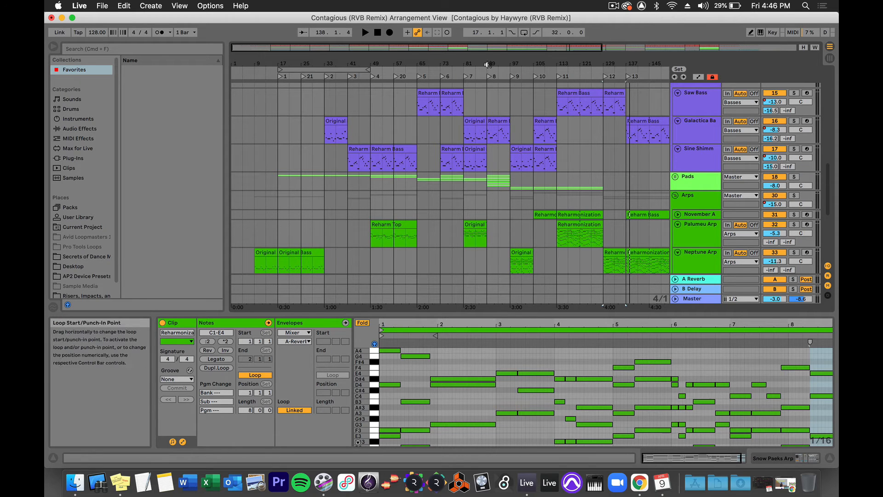
pyautogui.moveTo(488, 63); pyautogui.dragTo(489, 123)
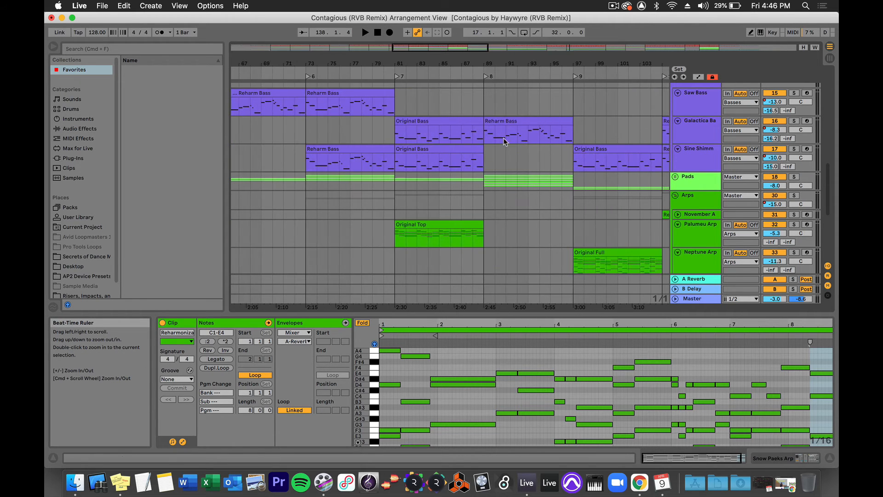
pyautogui.click(472, 72)
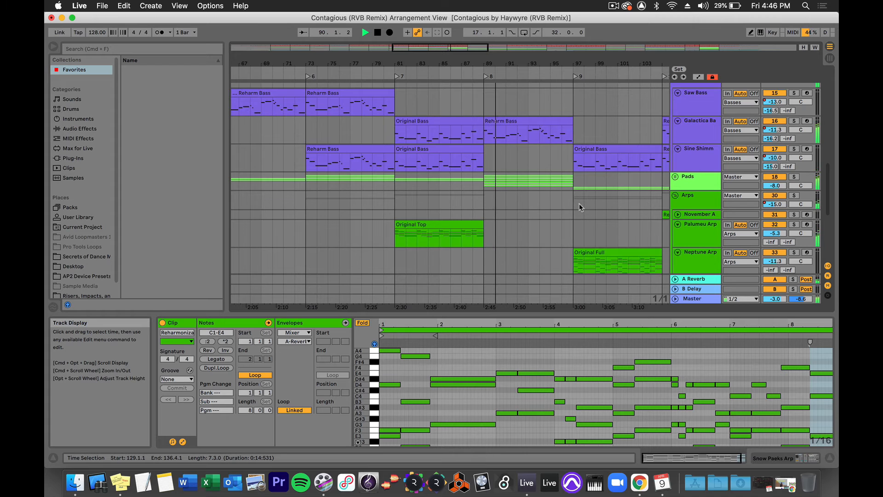
pyautogui.press('space')
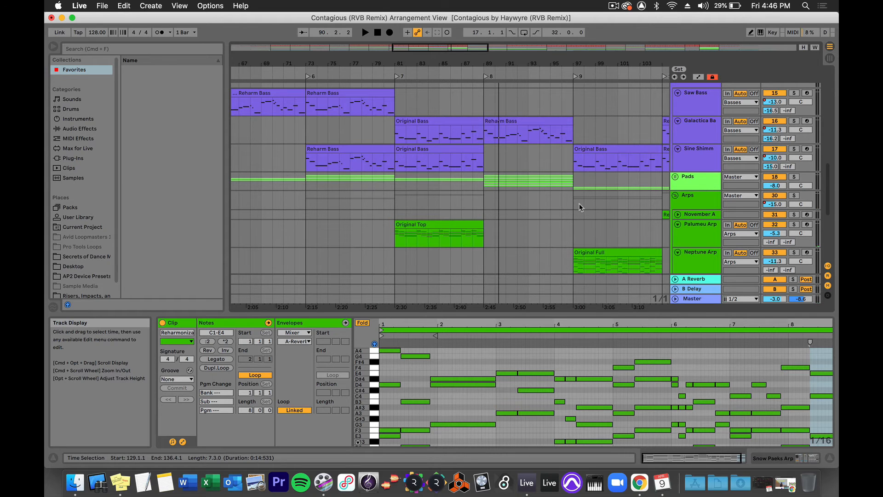
# Unfold the Pads group, increase its track height, and look through the pad tracks inside it.
pyautogui.moveTo(691, 188); pyautogui.dragTo(686, 229)
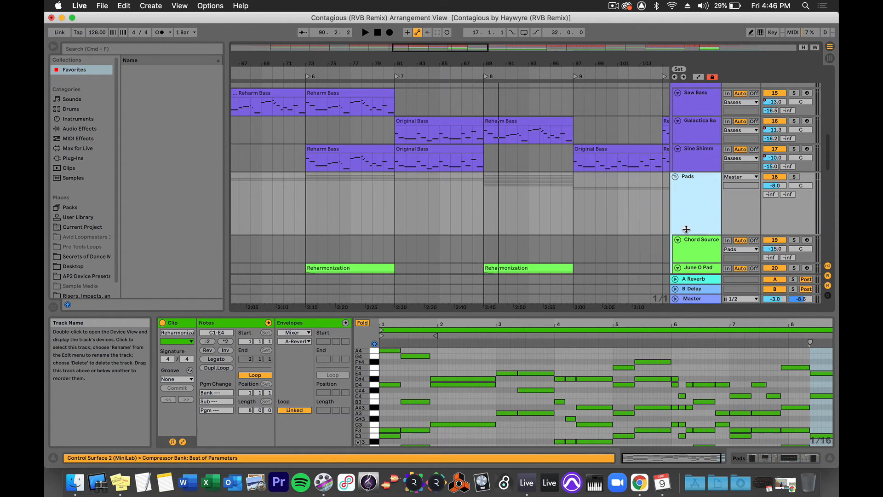
pyautogui.click(676, 177)
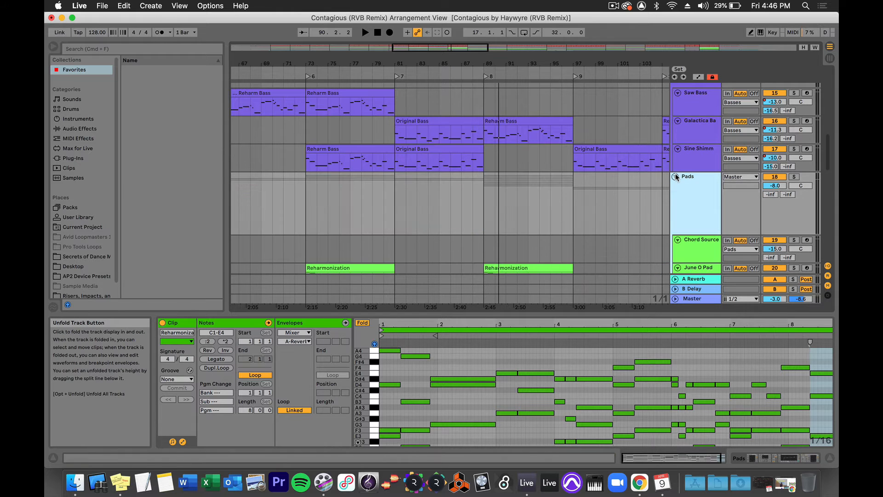
pyautogui.scroll(-2, 688, 216)
pyautogui.scroll(-4, 689, 216)
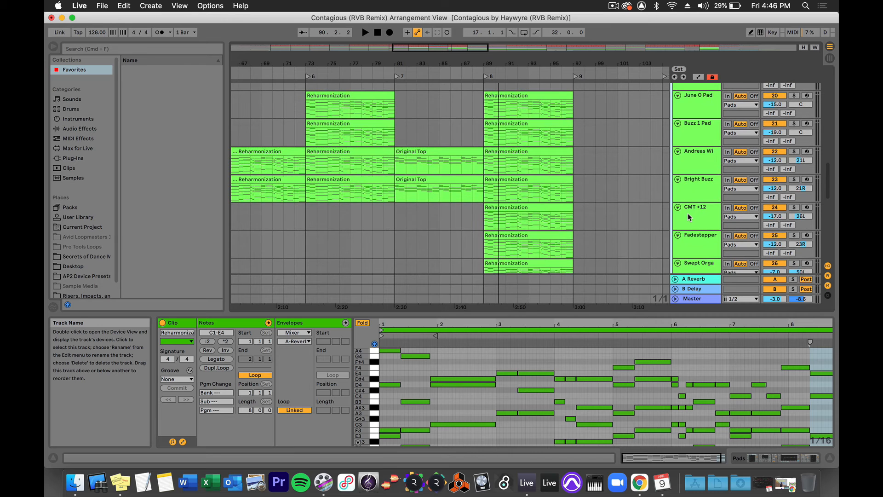
pyautogui.scroll(4, 688, 214)
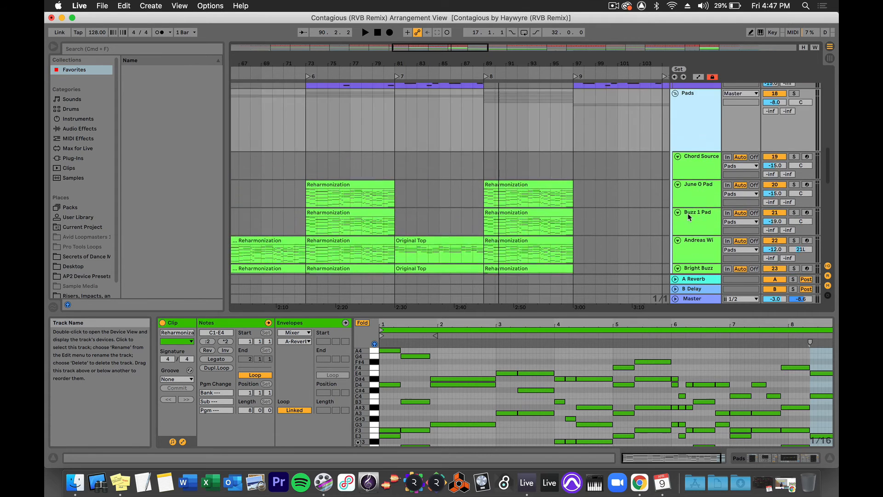
# Turn on automation display and show the Mixer's Track Volume envelope on the Pads group.
pyautogui.click(698, 77)
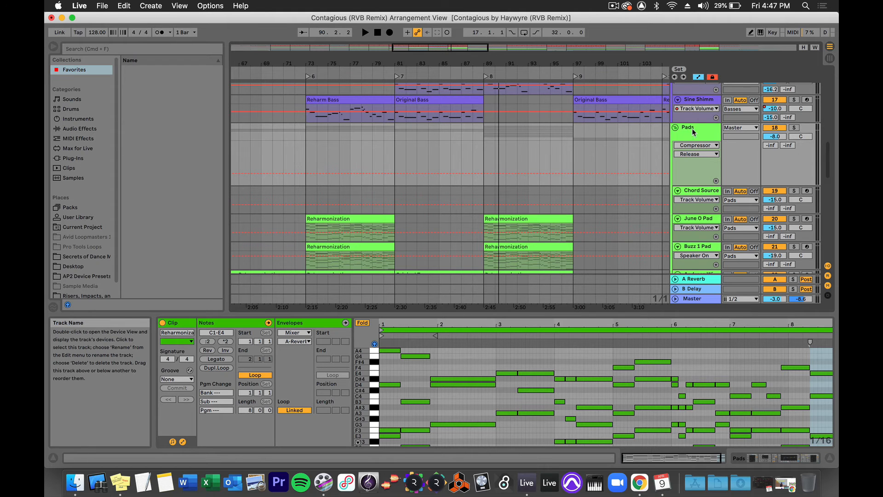
pyautogui.click(710, 155)
pyautogui.click(711, 146)
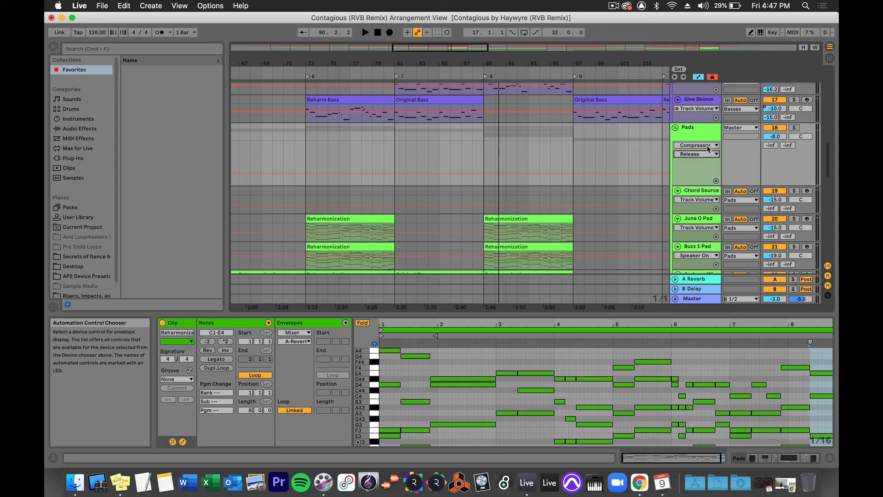
pyautogui.click(710, 146)
pyautogui.click(701, 199)
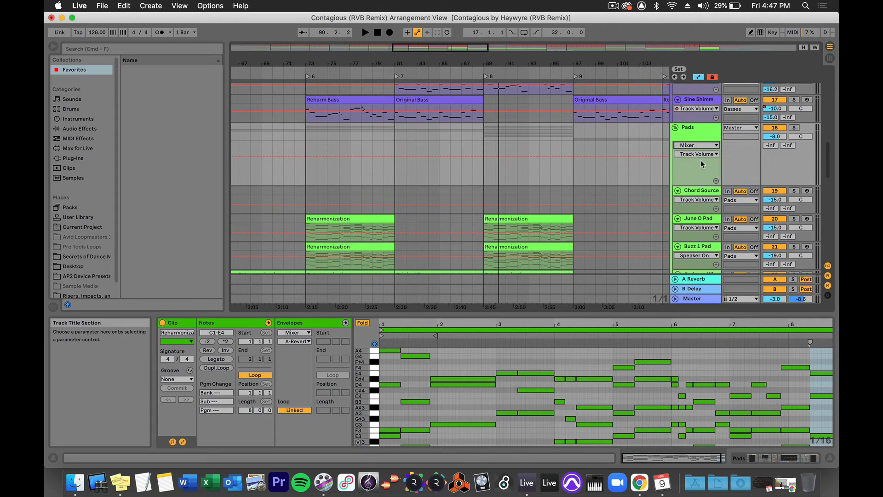
# Raise the Pads group's volume automation to -5.0 dB from locator 8 onward, and play the transition.
pyautogui.click(482, 156)
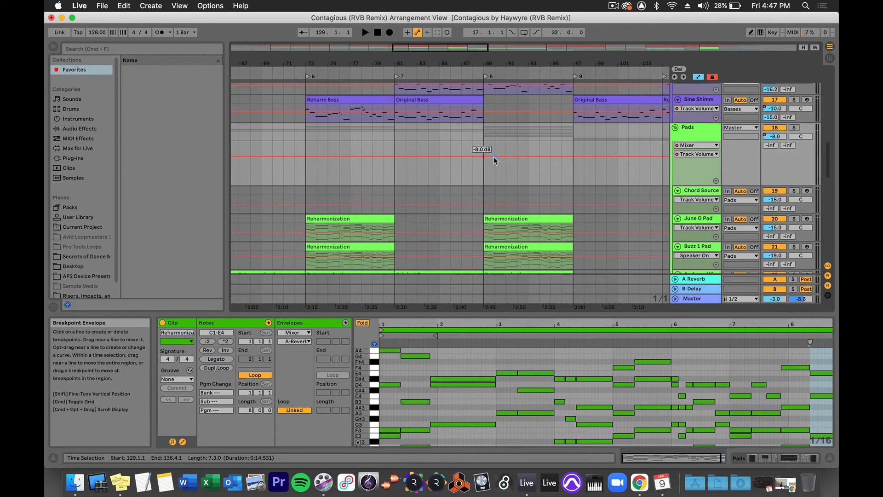
pyautogui.moveTo(493, 157)
pyautogui.mouseDown()
pyautogui.moveTo(494, 149)
pyautogui.moveTo(483, 160)
pyautogui.moveTo(483, 148)
pyautogui.mouseUp()
pyautogui.click(466, 72)
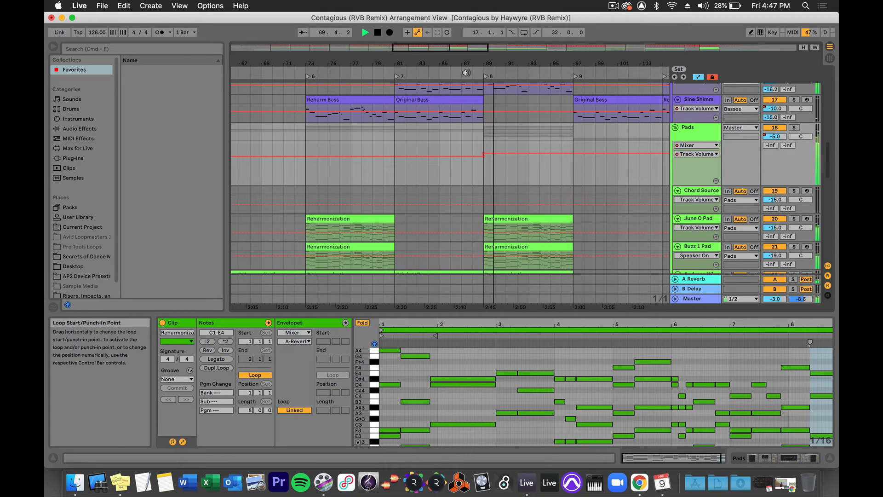
pyautogui.press('space')
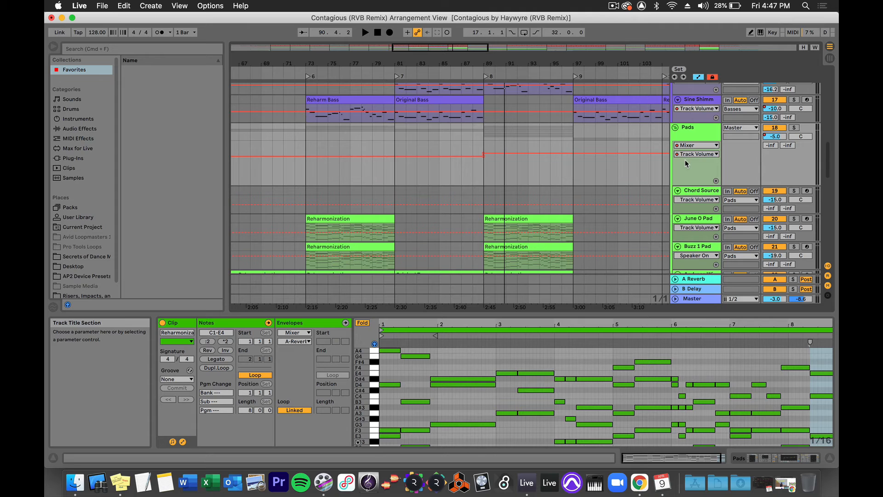
# Open the Pads group's devices and show the automation envelope for the sidechain Compressor's Dry/Wet.
pyautogui.click(691, 146)
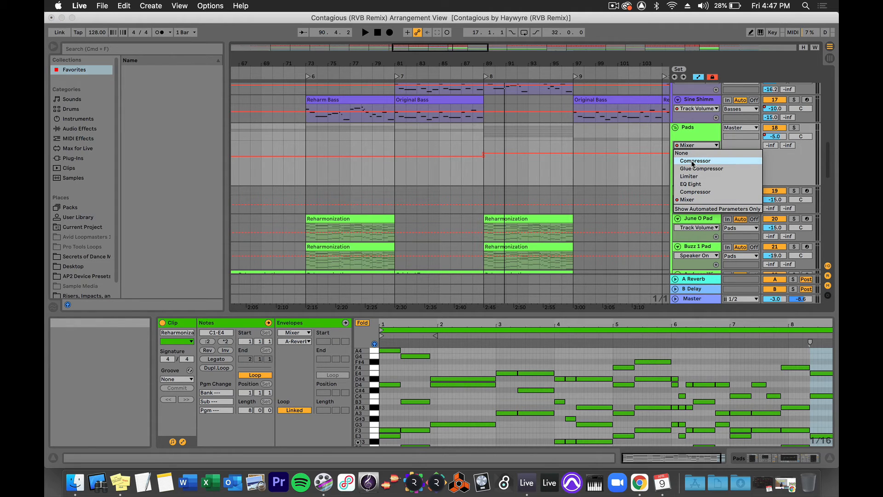
pyautogui.click(699, 194)
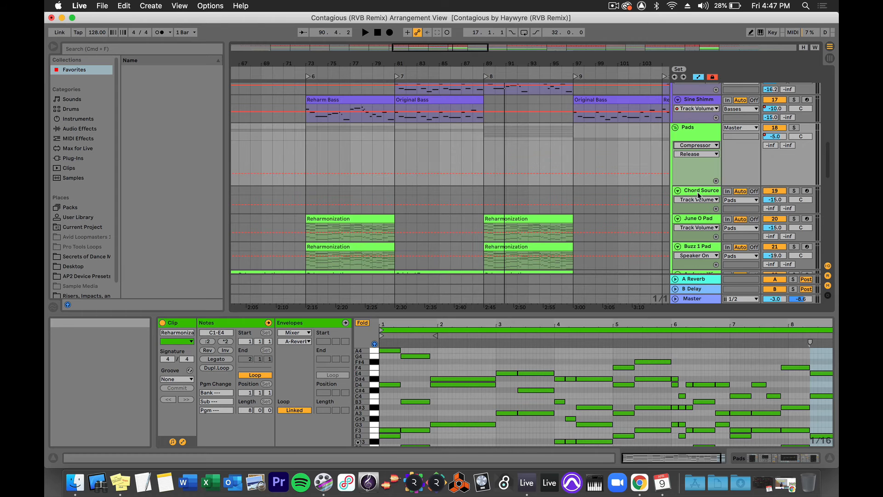
pyautogui.click(688, 155)
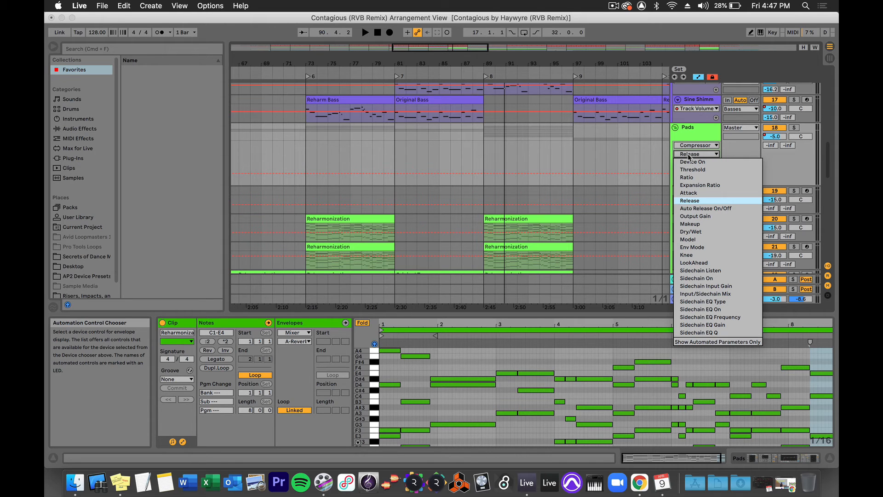
pyautogui.click(652, 183)
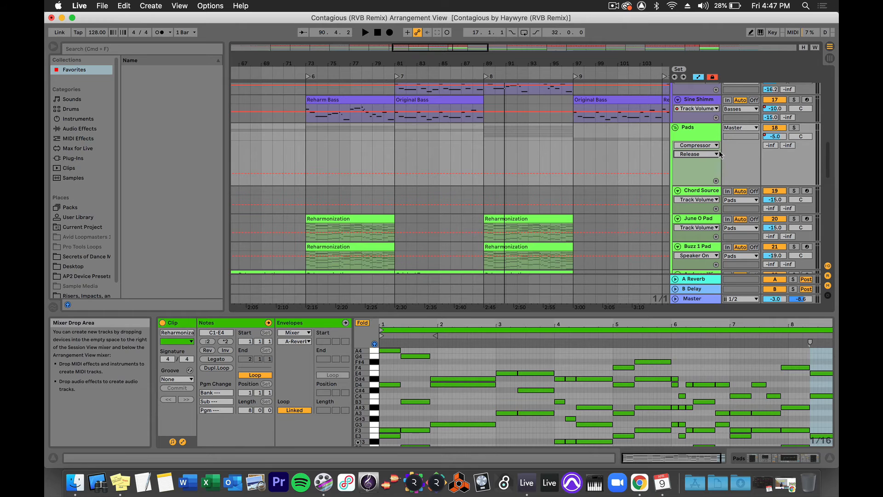
pyautogui.doubleClick(704, 136)
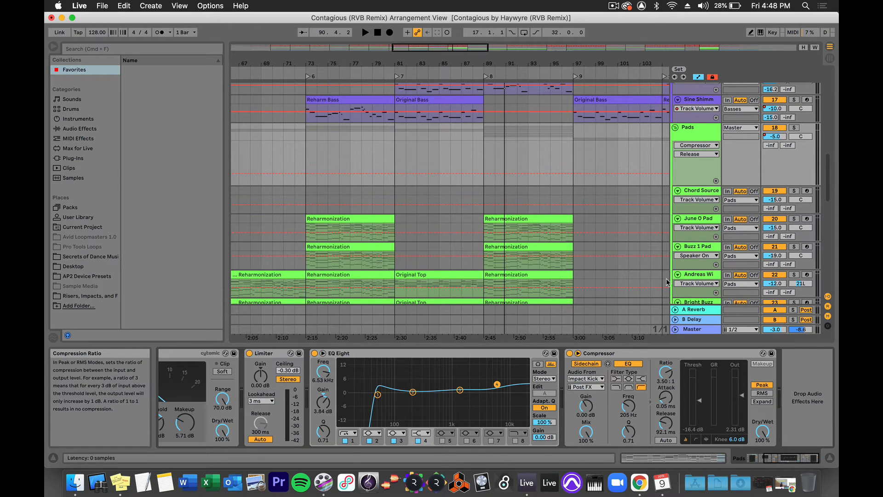
pyautogui.rightClick(762, 430)
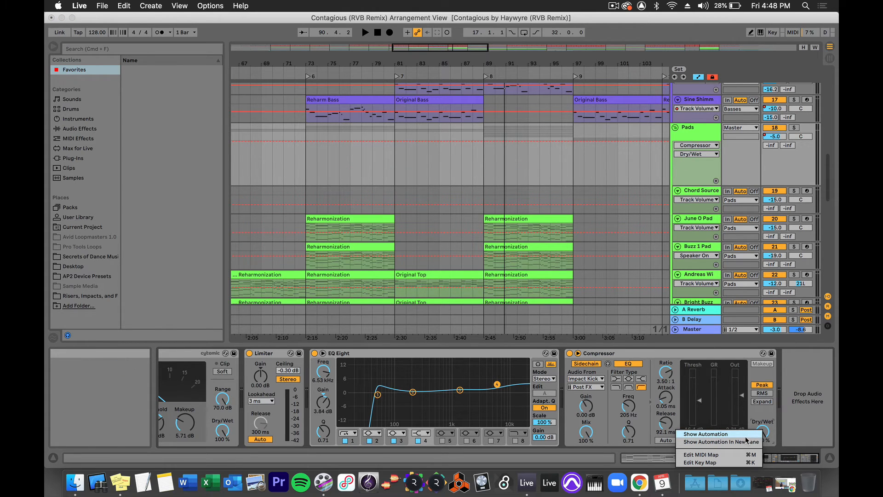
pyautogui.click(745, 437)
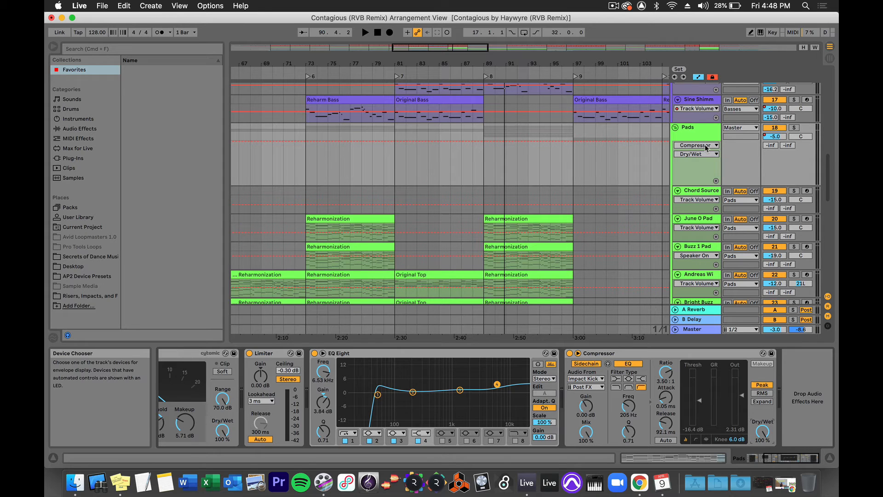
# Lower the Pads Compressor's Dry/Wet automation to 61% from locator 8 onward, and play the transition.
pyautogui.click(484, 140)
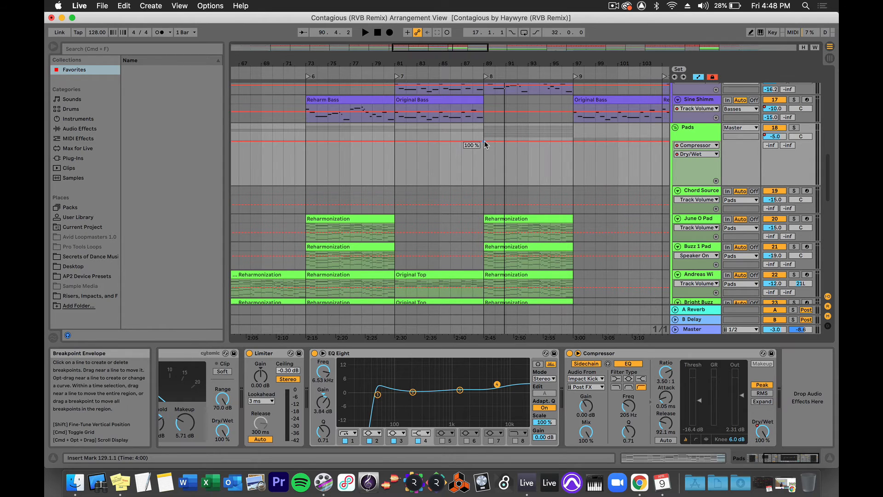
pyautogui.moveTo(492, 142); pyautogui.dragTo(492, 160)
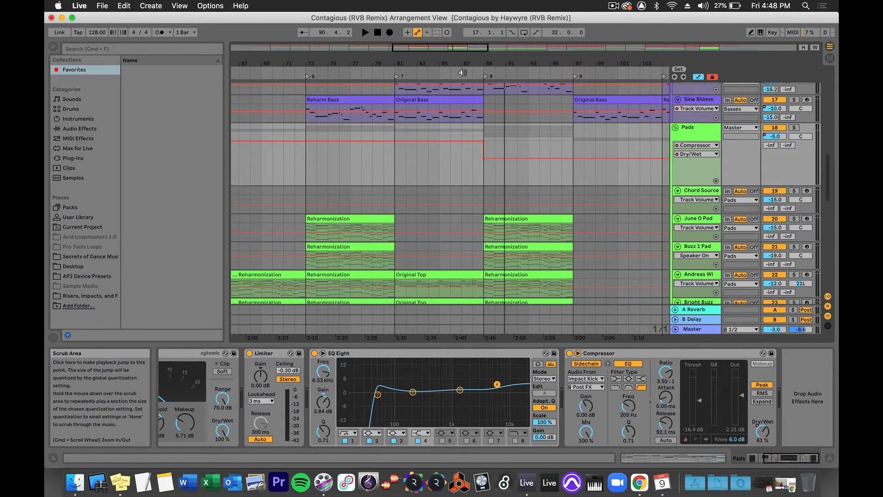
pyautogui.click(462, 72)
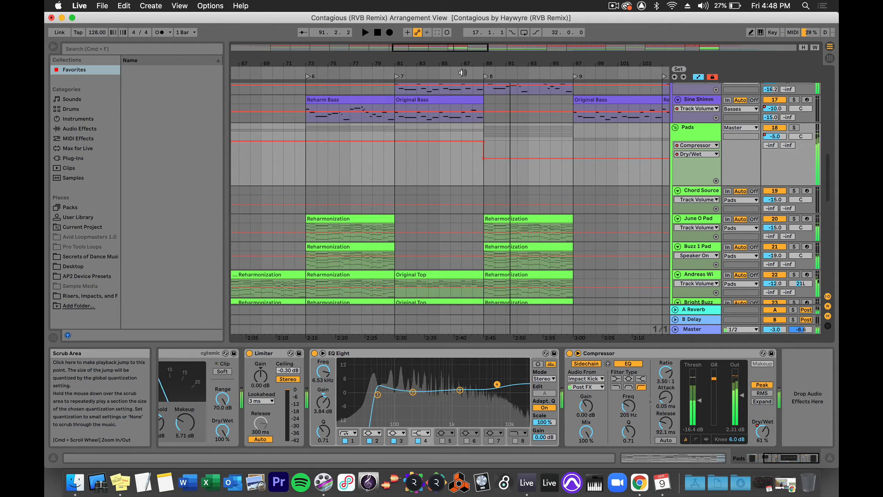
pyautogui.press('space')
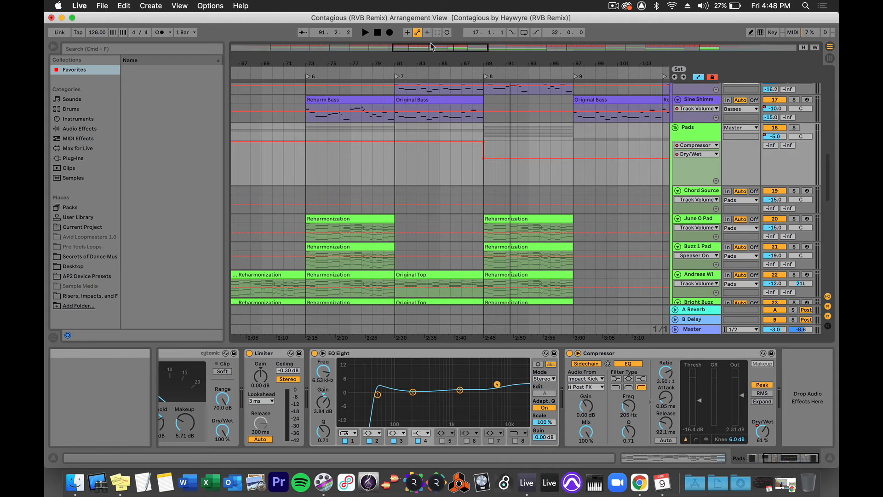
# Examine how the Pads group's clips are layered from section to section across the arrangement.
pyautogui.moveTo(412, 64); pyautogui.dragTo(411, 39)
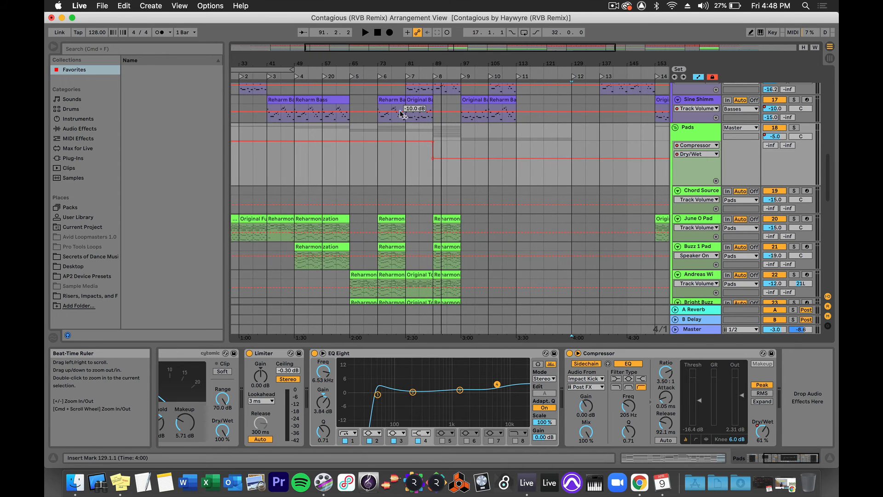
pyautogui.scroll(-10, 399, 111)
pyautogui.scroll(-1, 399, 110)
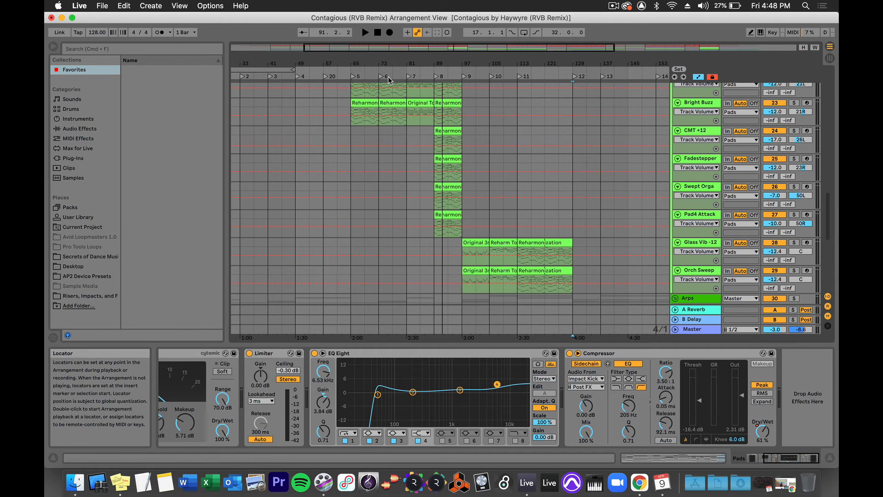
pyautogui.scroll(10, 446, 152)
pyautogui.hscroll(-3, 445, 153)
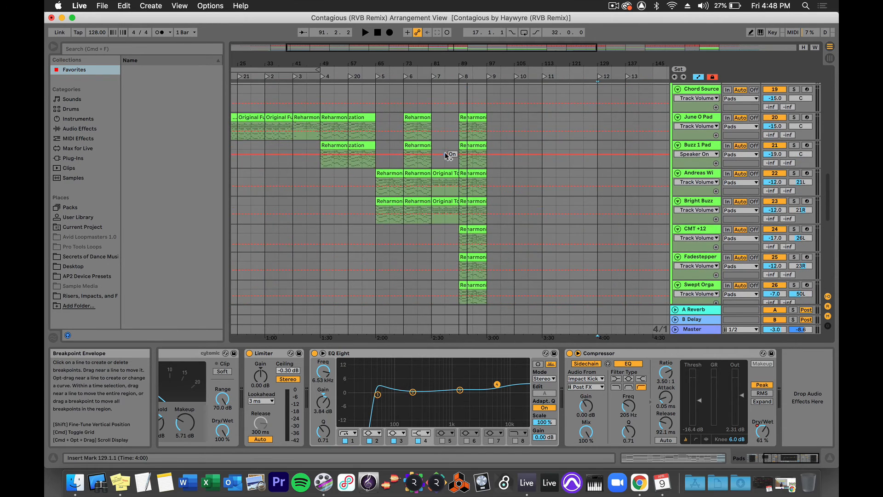
pyautogui.scroll(3, 445, 152)
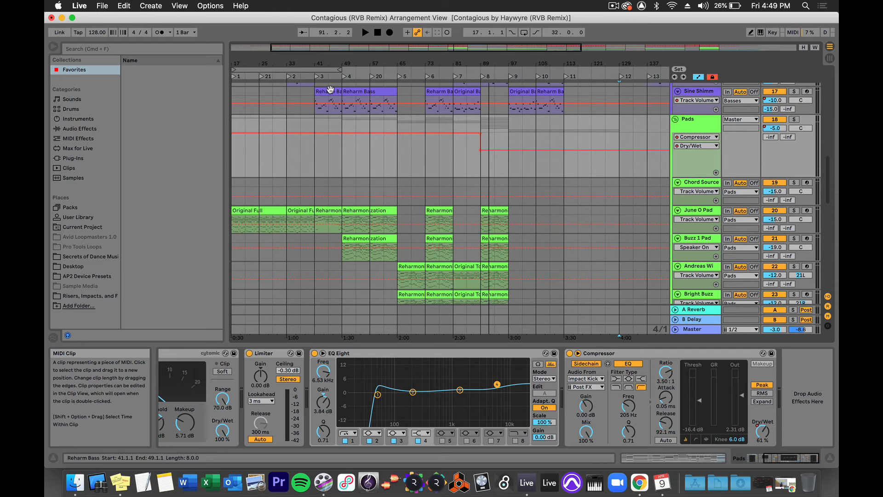
# Switch to Finder and browse the effect files in the Desktop's Risers, Impacts, and FX folder, widening the name column, and close the window.
pyautogui.scroll(-20, 330, 88)
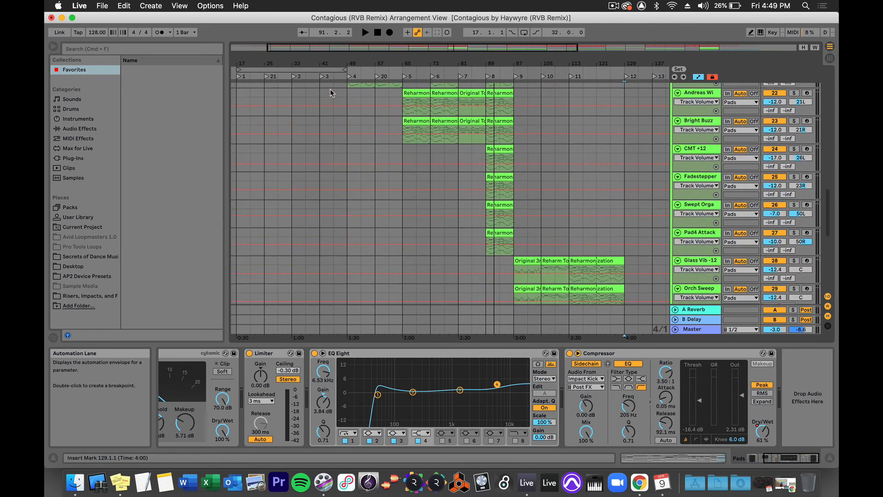
pyautogui.scroll(-3, 330, 92)
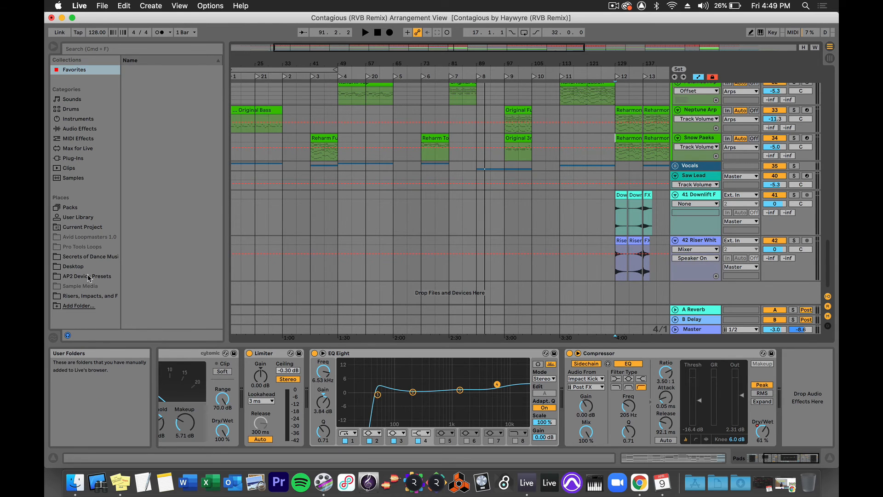
pyautogui.click(74, 482)
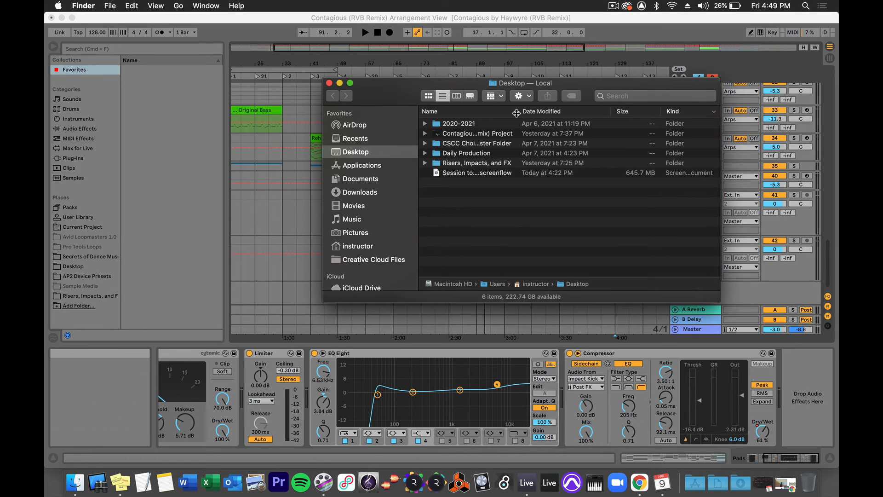
pyautogui.moveTo(517, 112); pyautogui.dragTo(581, 113)
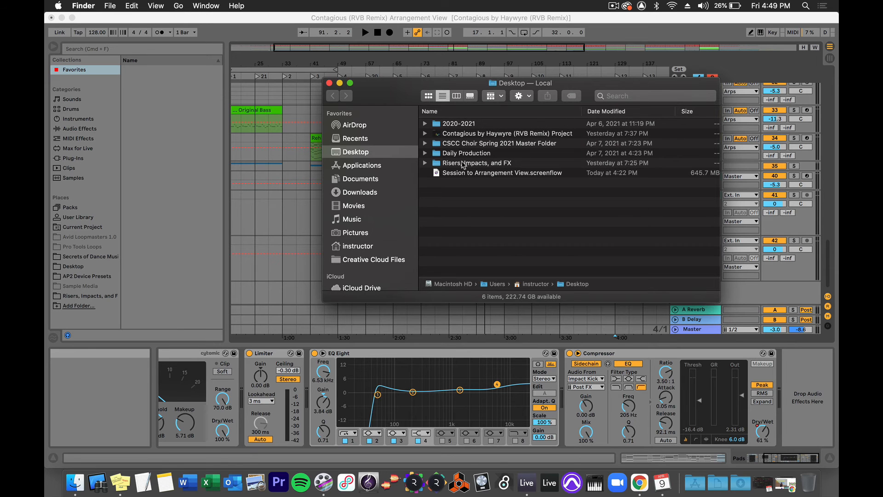
pyautogui.click(463, 163)
pyautogui.doubleClick(463, 163)
pyautogui.scroll(-2, 463, 160)
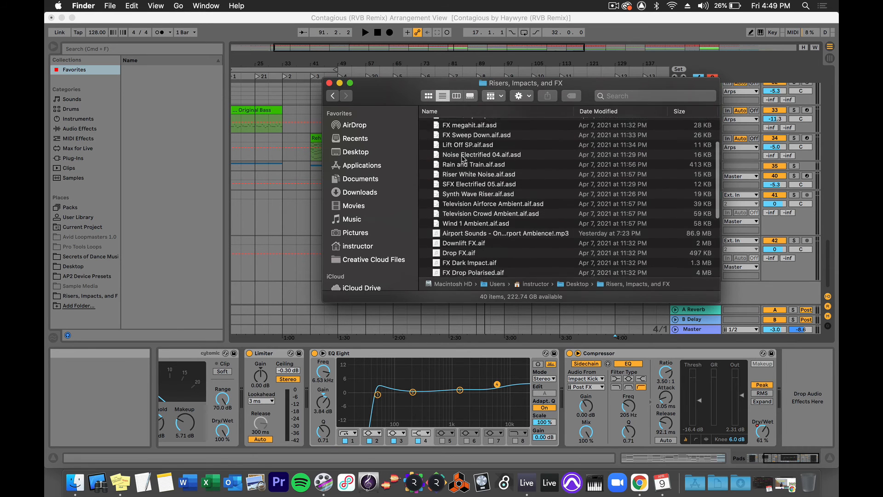
pyautogui.scroll(2, 463, 158)
pyautogui.scroll(-10, 463, 158)
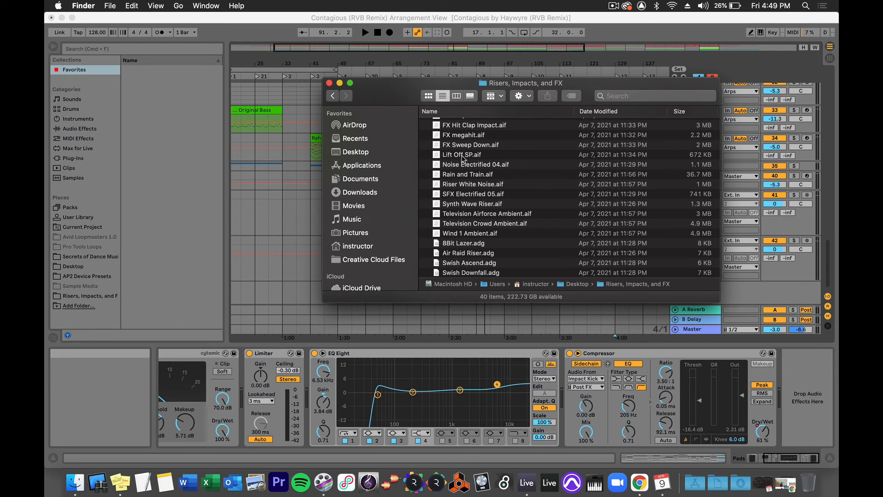
pyautogui.scroll(10, 462, 158)
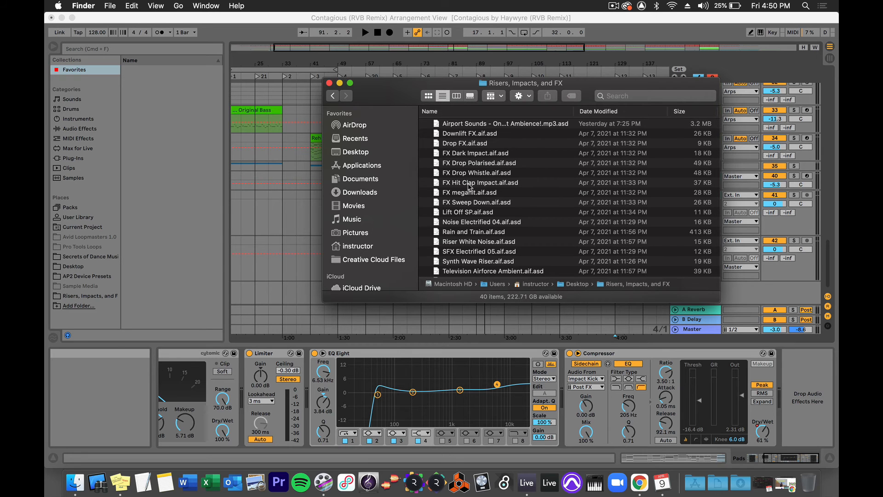
pyautogui.scroll(-10, 470, 187)
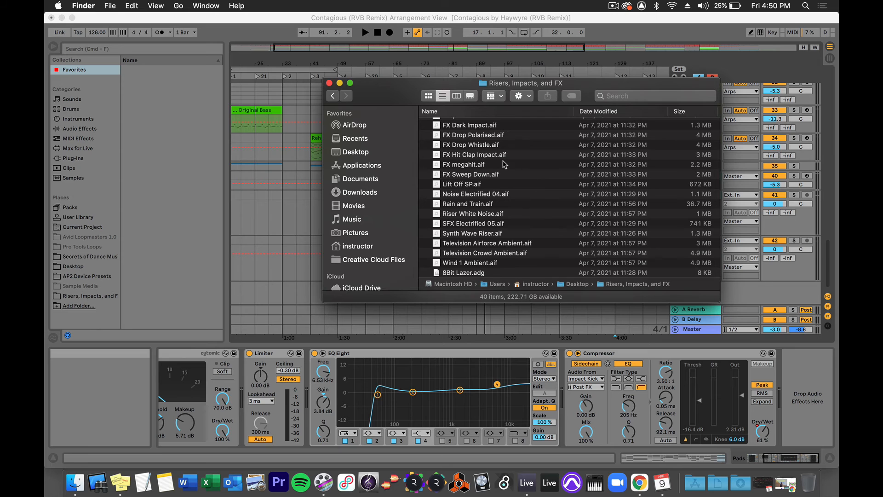
pyautogui.click(329, 83)
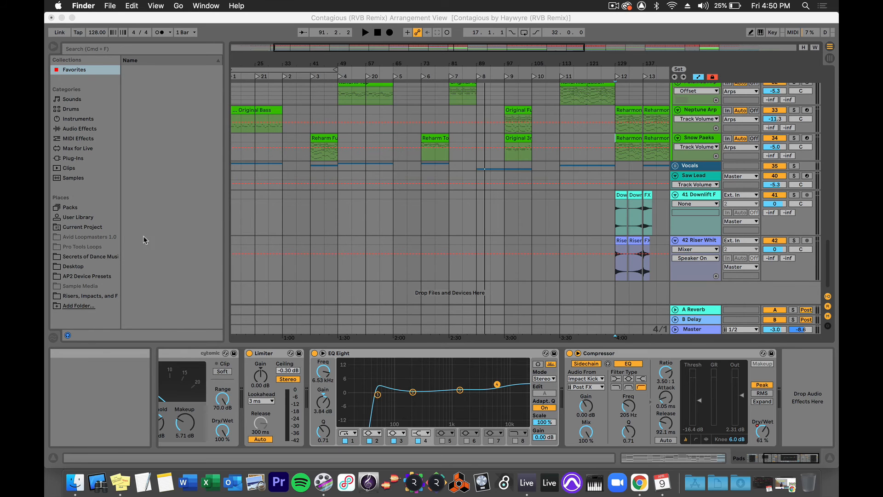
# Switch back to Live and show the Risers, Impacts, and FX folder in a browser widened to fit the file names.
pyautogui.click(73, 305)
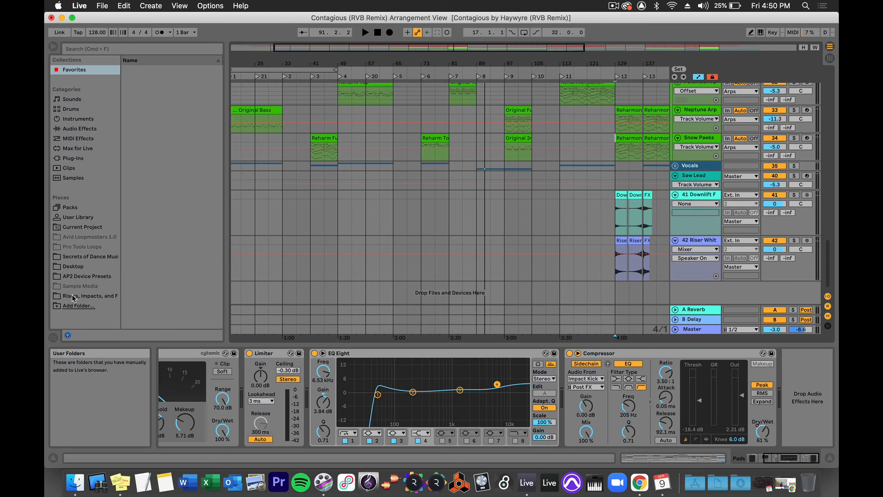
pyautogui.click(72, 297)
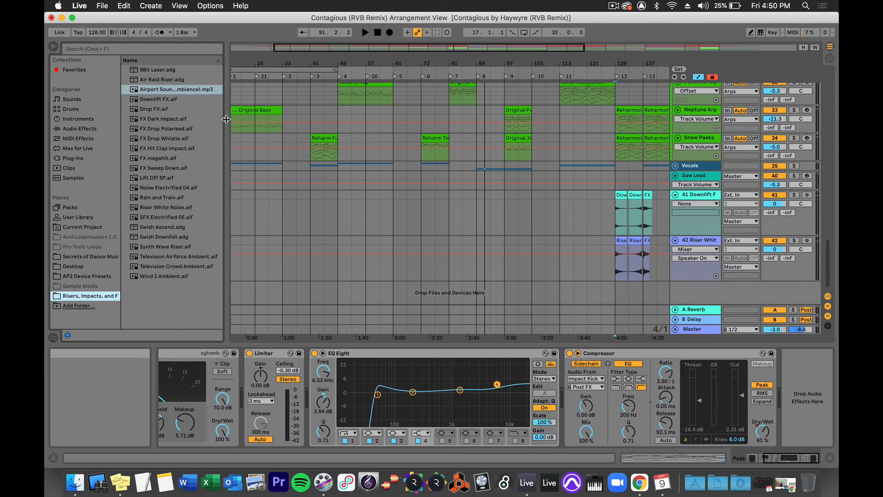
pyautogui.moveTo(224, 120); pyautogui.dragTo(263, 120)
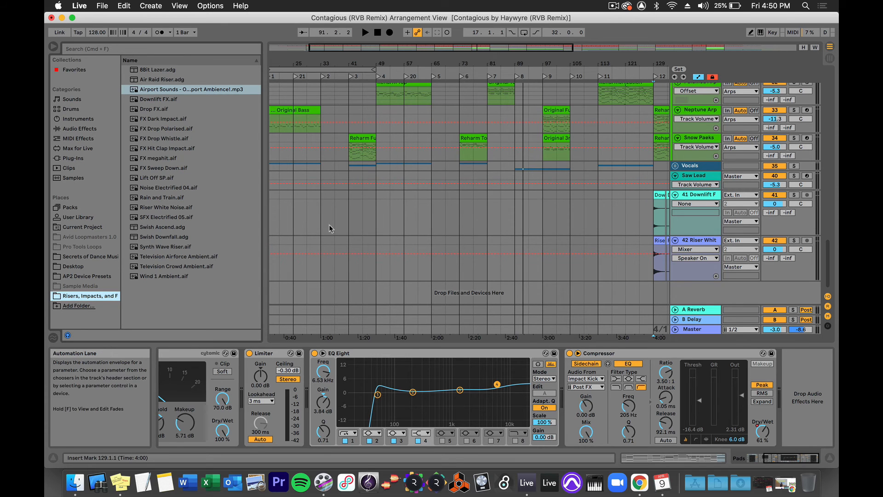
# Preview the Television Airforce Ambient, Television Crowd Ambient and Airport Sounds samples.
pyautogui.click(159, 257)
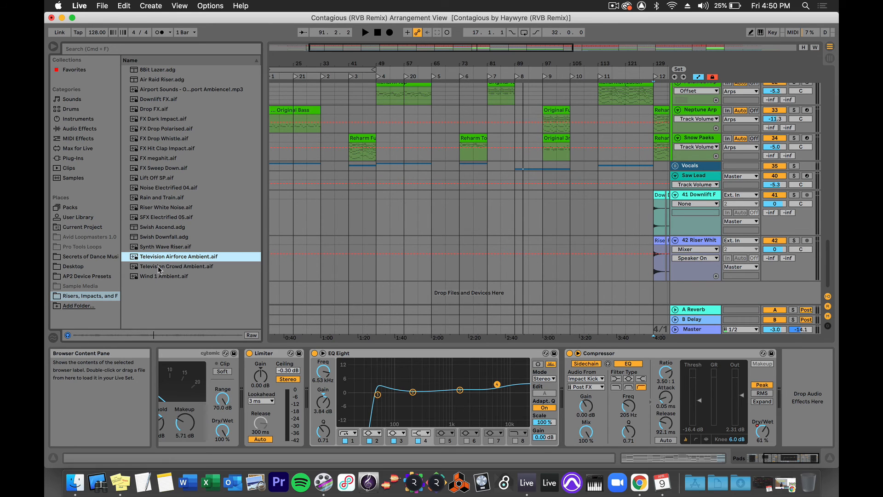
pyautogui.click(158, 266)
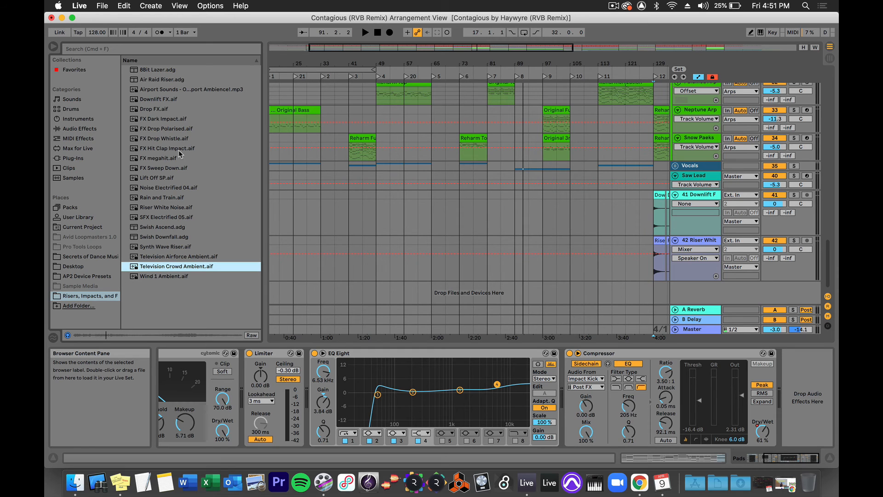
pyautogui.click(183, 89)
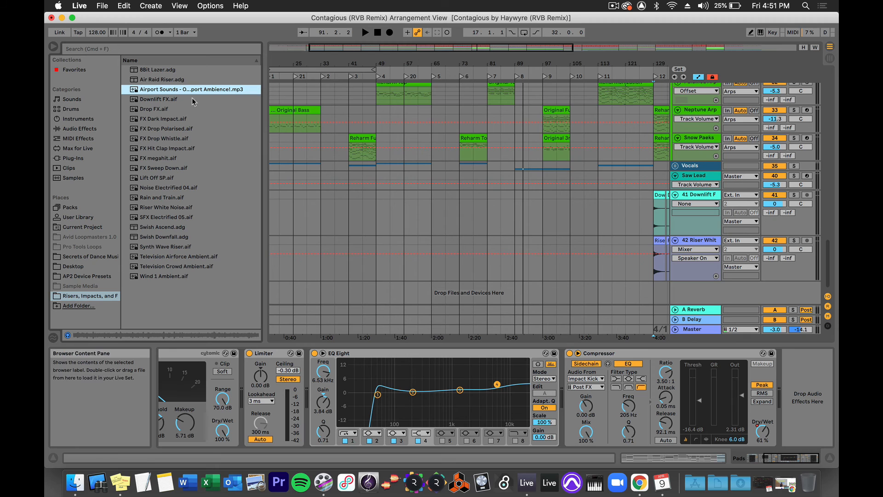
pyautogui.click(170, 257)
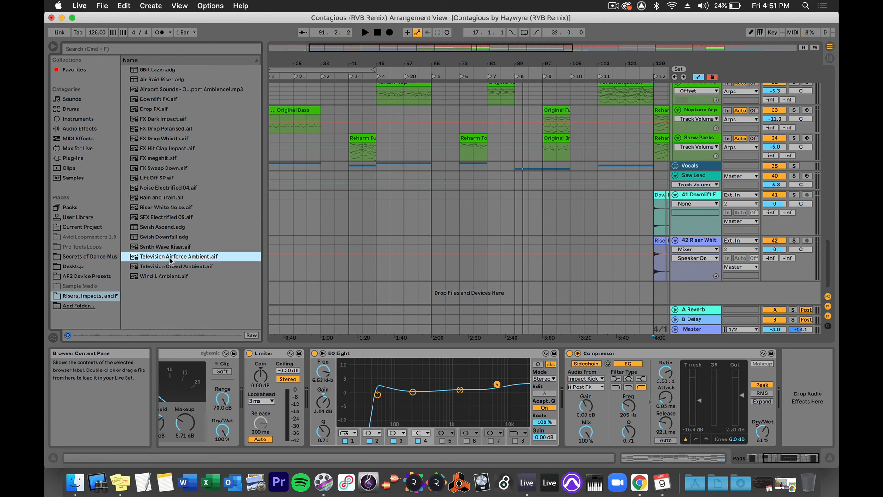
# Place Television Airforce Ambient.aif on a new audio track below the Riser White Noise track, with the clip starting at bar 3.
pyautogui.click(313, 284)
pyautogui.moveTo(145, 259); pyautogui.dragTo(285, 296)
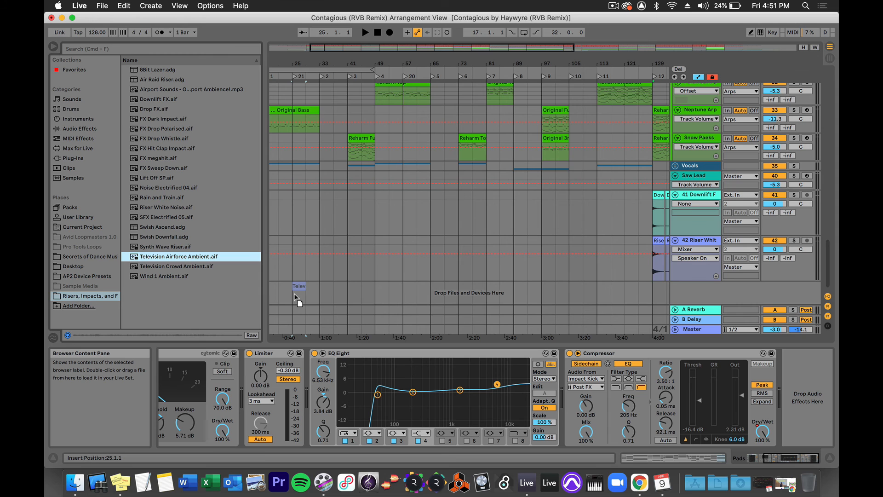
pyautogui.moveTo(293, 294); pyautogui.dragTo(327, 184)
pyautogui.hscroll(-10, 328, 183)
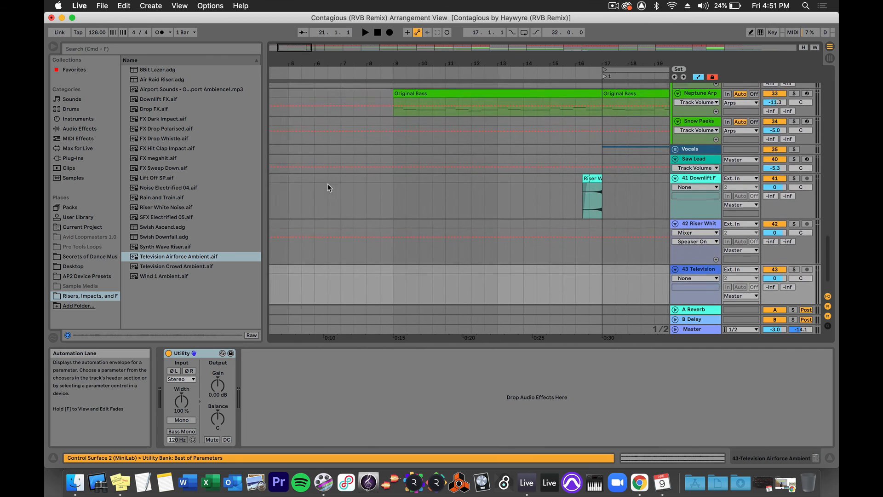
pyautogui.hscroll(3, 328, 183)
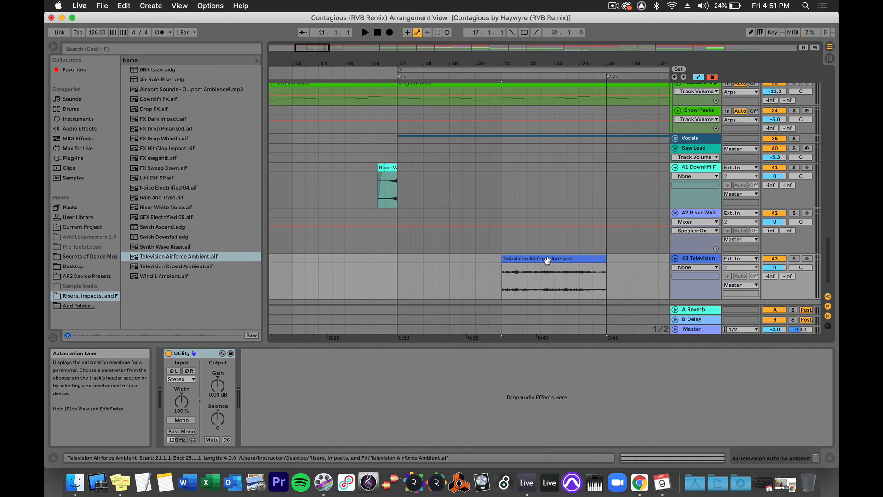
pyautogui.moveTo(550, 258); pyautogui.dragTo(301, 258)
pyautogui.hscroll(-7, 322, 262)
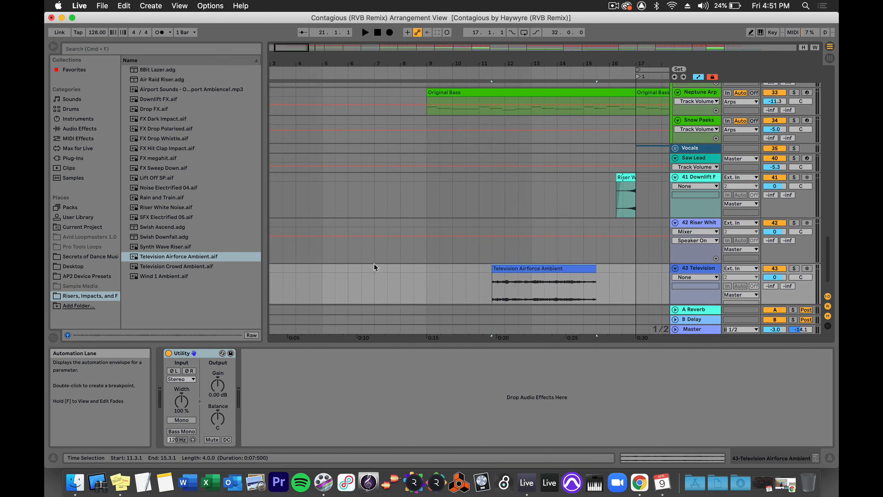
pyautogui.moveTo(546, 271); pyautogui.dragTo(371, 272)
pyautogui.hscroll(-2, 391, 270)
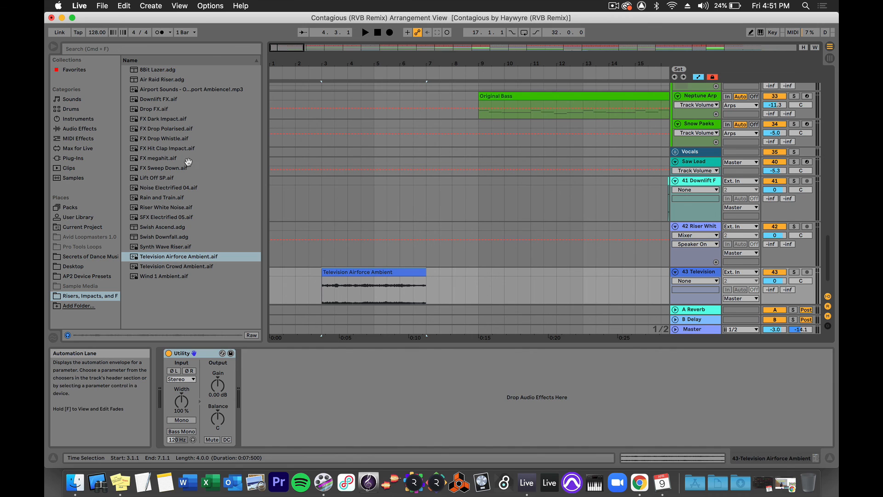
# Add an EQ Eight after Utility on the Television Airforce Ambient track, with band 4 as a high cut and band 1 as a low cut.
pyautogui.click(73, 129)
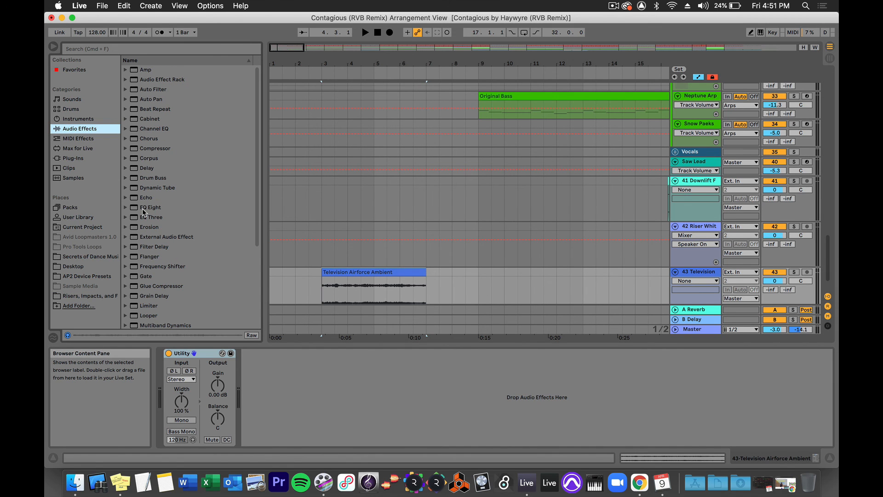
pyautogui.moveTo(142, 208); pyautogui.dragTo(381, 380)
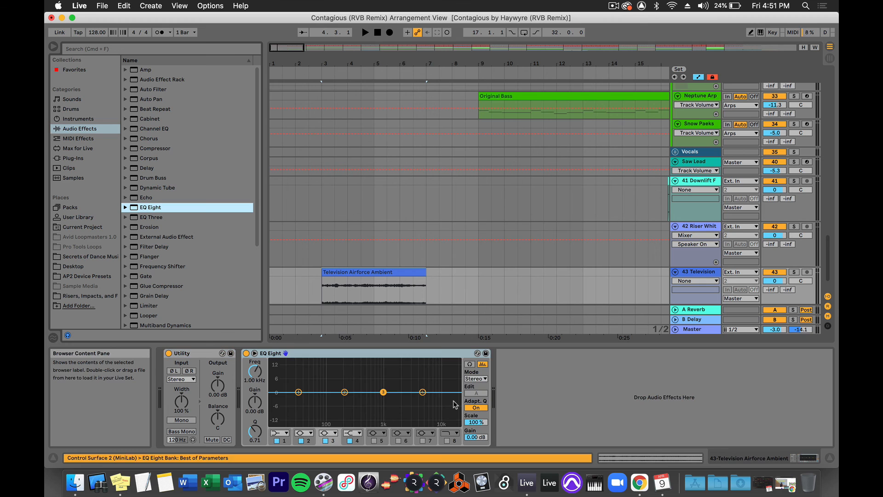
pyautogui.click(347, 434)
pyautogui.click(354, 429)
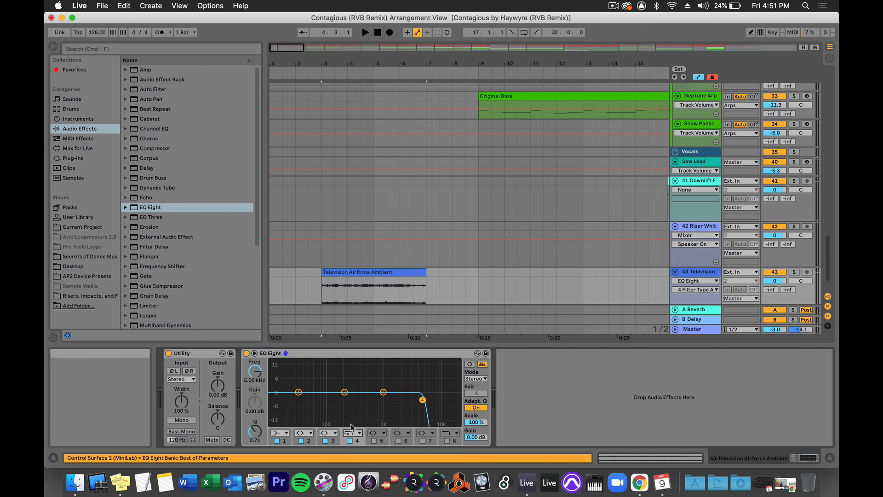
pyautogui.click(284, 434)
pyautogui.click(277, 372)
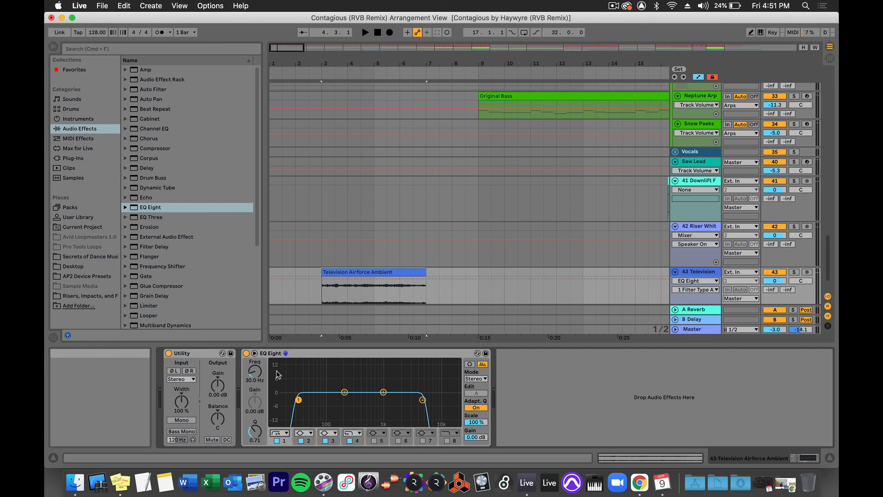
# Lower the Television Airforce Ambient clip's gain to -21.0 dB during playback and extend its looped end to 12.3.1.
pyautogui.press('space')
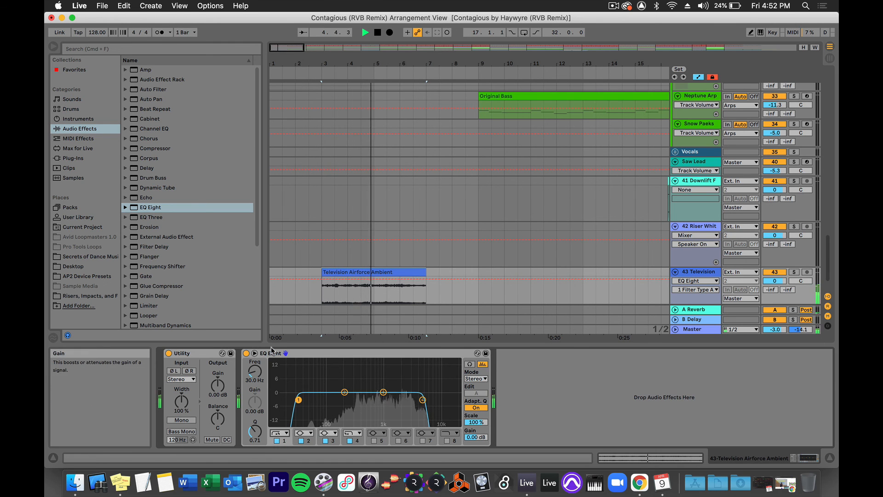
pyautogui.doubleClick(339, 272)
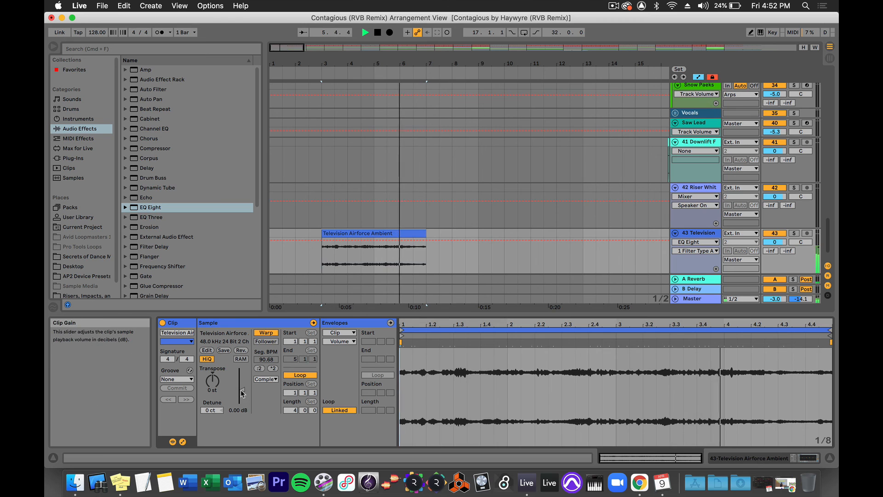
pyautogui.moveTo(240, 390); pyautogui.dragTo(241, 395)
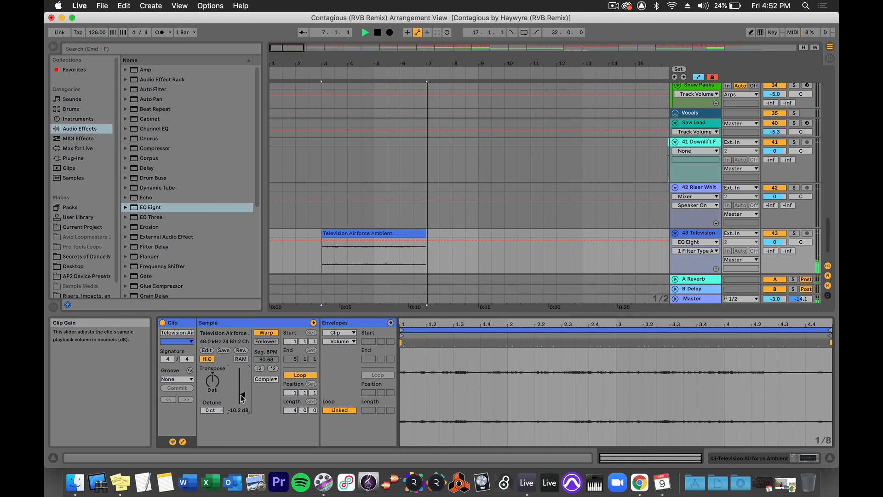
pyautogui.press('space')
pyautogui.click(378, 33)
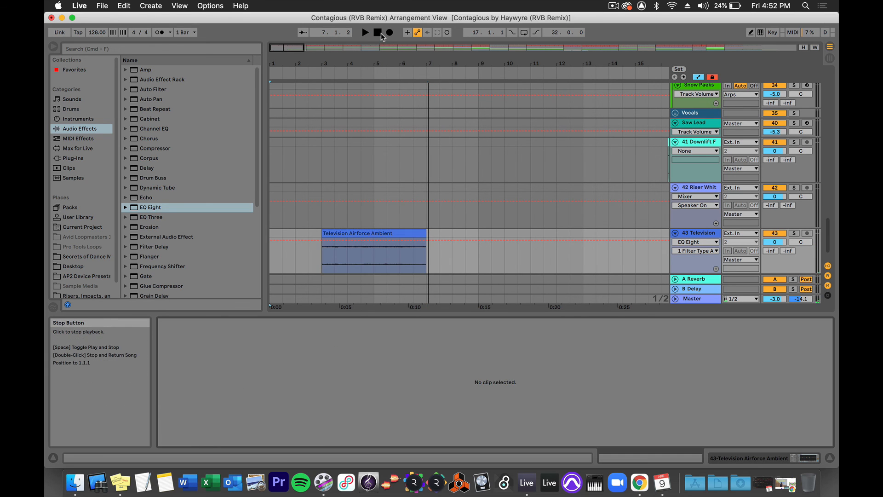
pyautogui.click(341, 241)
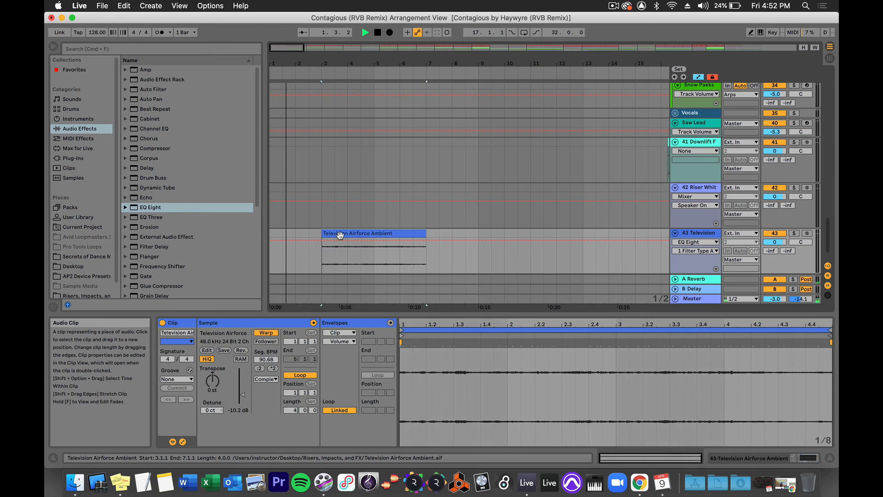
pyautogui.moveTo(244, 399); pyautogui.dragTo(244, 405)
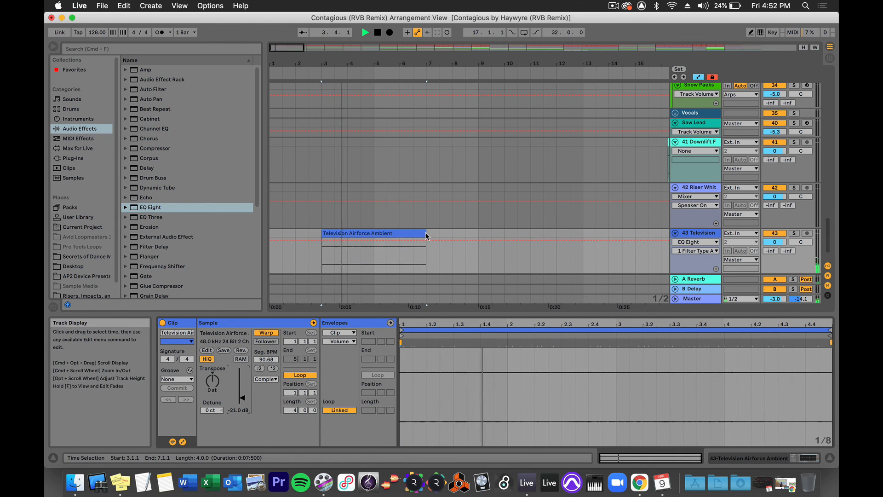
pyautogui.moveTo(425, 233); pyautogui.dragTo(569, 236)
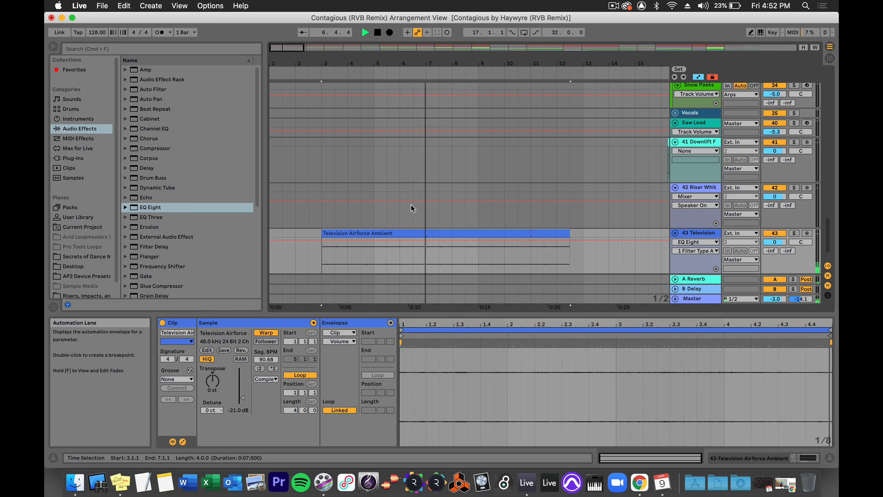
pyautogui.press('space')
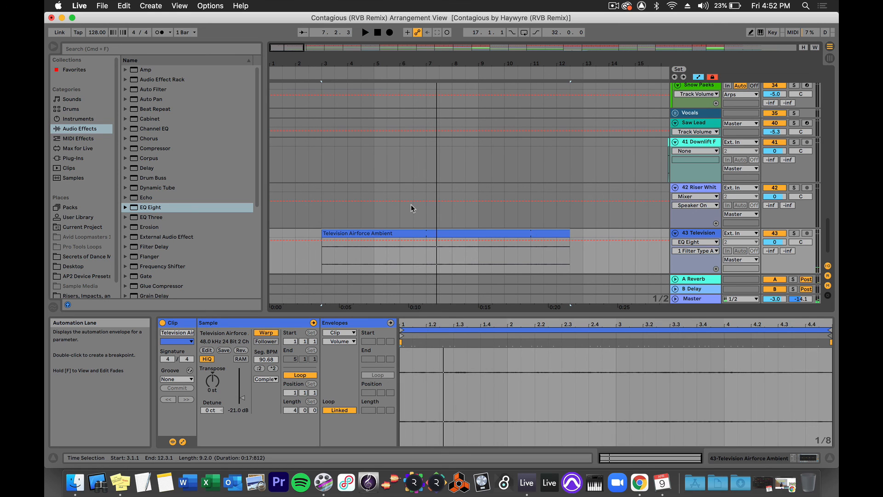